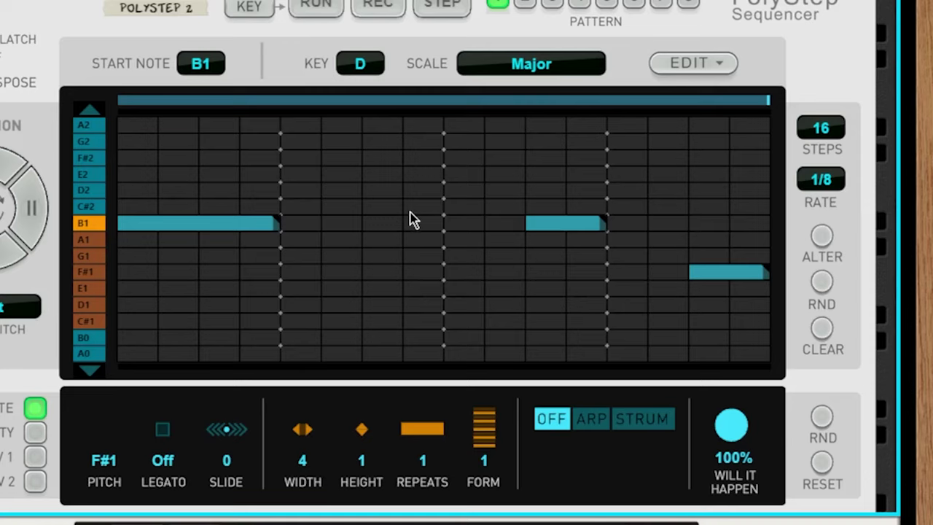
# Try placing notes on the B1, D2 and F#2 rows of the PolyStep 2 grid
pyautogui.click(382, 223)
pyautogui.click(459, 190)
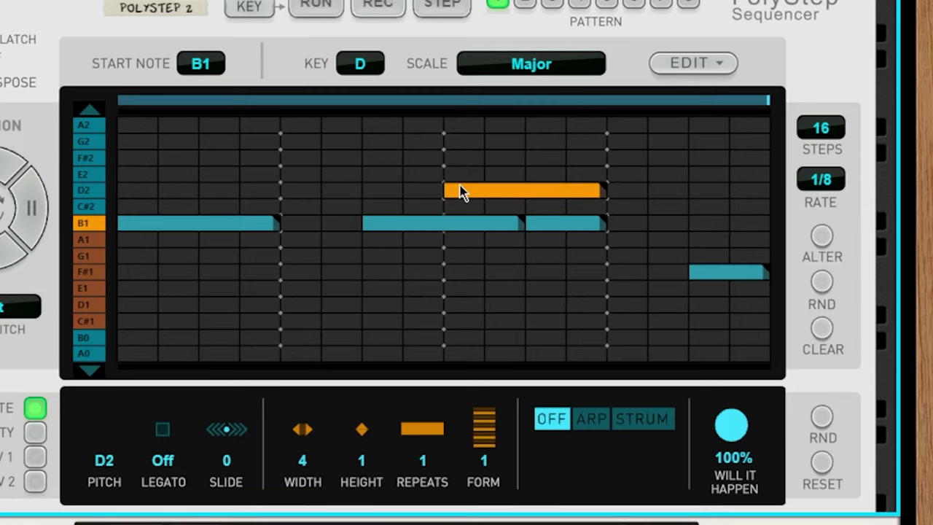
pyautogui.click(607, 166)
pyautogui.click(639, 166)
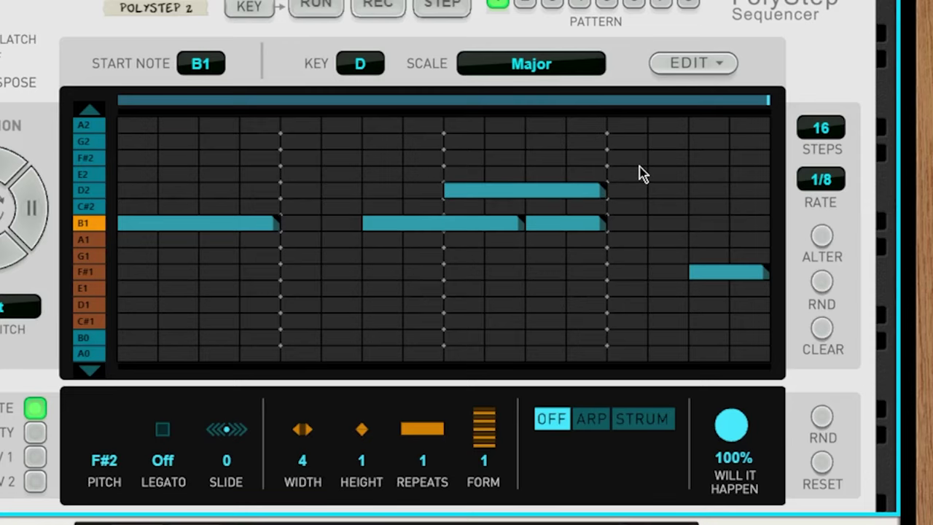
# Remove the trial notes from the F#2, D2 and B1 rows of the grid
pyautogui.click(639, 158)
pyautogui.click(578, 161)
pyautogui.click(464, 194)
pyautogui.click(380, 228)
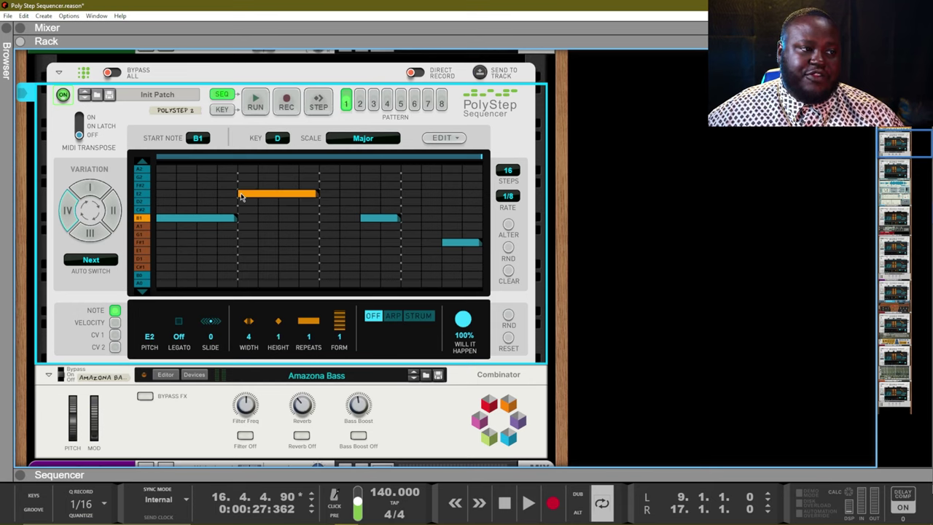
# Lower the E2 note starting at step 5 to D2 and review the available scales without changing the scale
pyautogui.moveTo(241, 199)
pyautogui.mouseDown()
pyautogui.moveTo(306, 201)
pyautogui.moveTo(229, 200)
pyautogui.moveTo(318, 188)
pyautogui.moveTo(219, 228)
pyautogui.moveTo(253, 197)
pyautogui.moveTo(247, 207)
pyautogui.mouseUp()
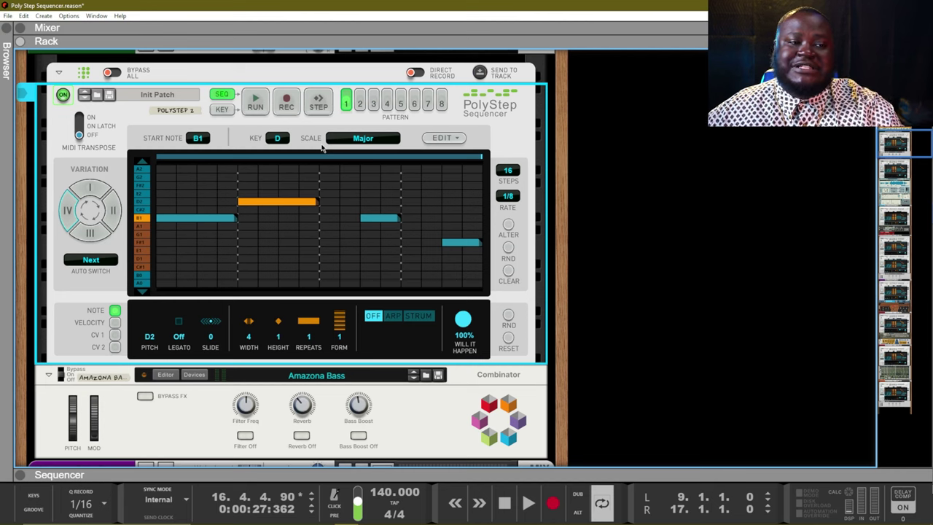
pyautogui.click(352, 140)
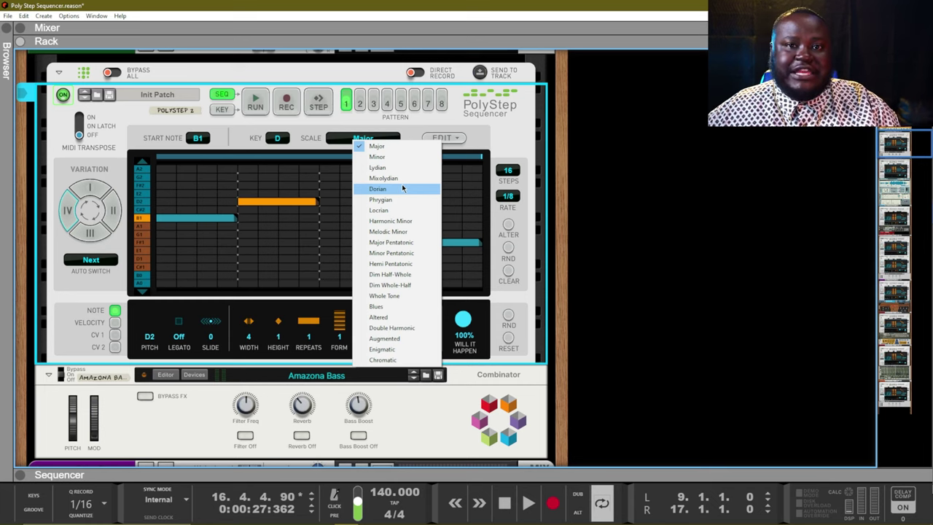
pyautogui.click(296, 212)
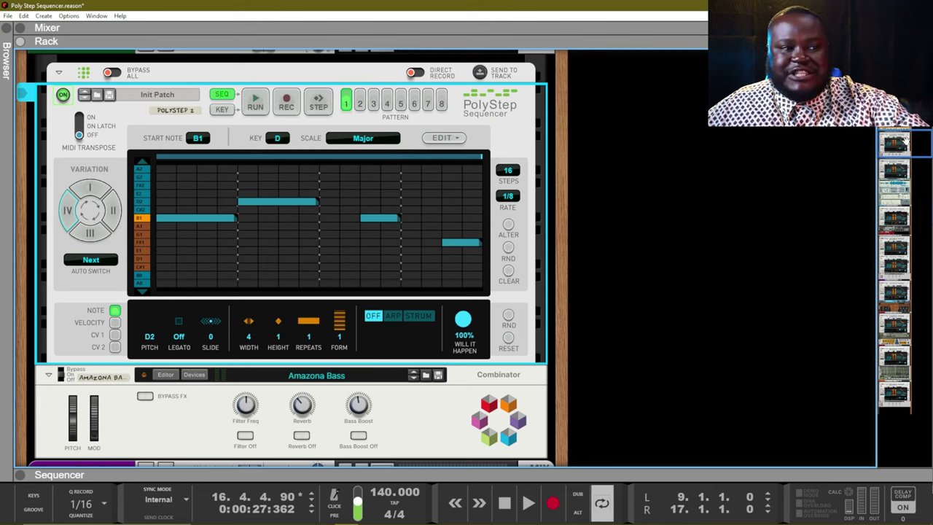
# Transpose the PolyStep 2 pattern by raising its start note to D2 and B2, and bring it back down
pyautogui.moveTo(908, 139); pyautogui.dragTo(888, 293)
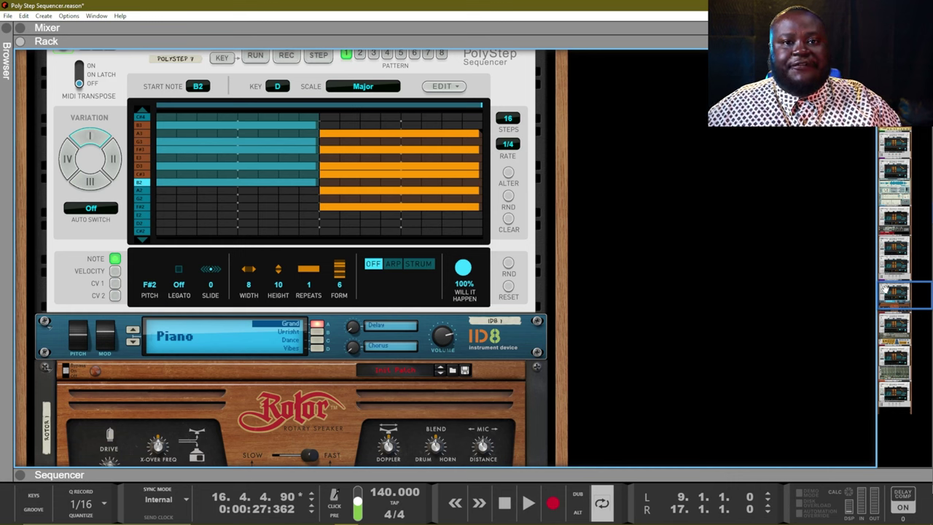
pyautogui.moveTo(887, 292); pyautogui.dragTo(902, 144)
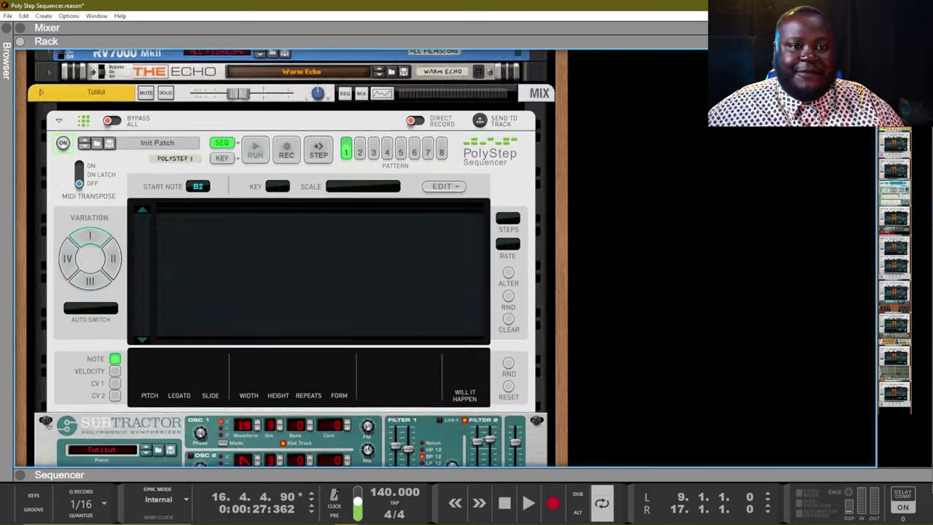
pyautogui.click(197, 131)
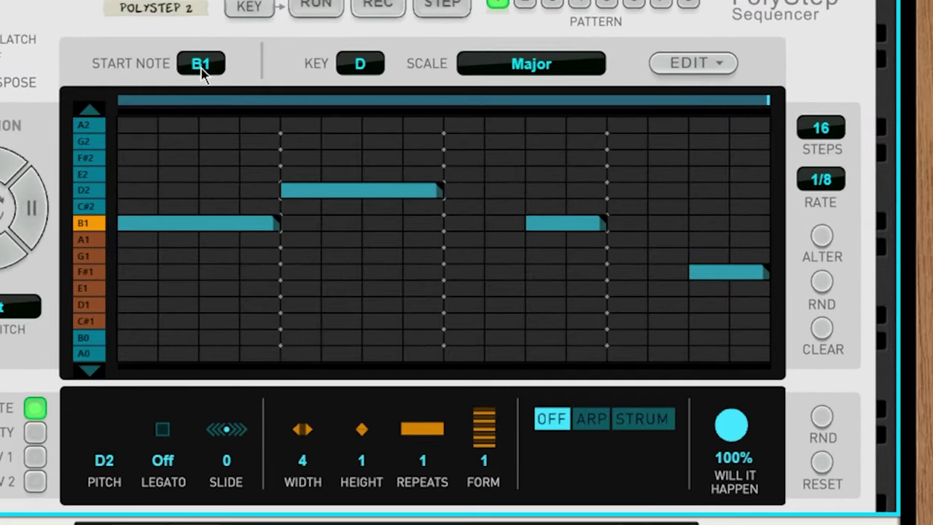
pyautogui.moveTo(198, 140); pyautogui.dragTo(209, 121)
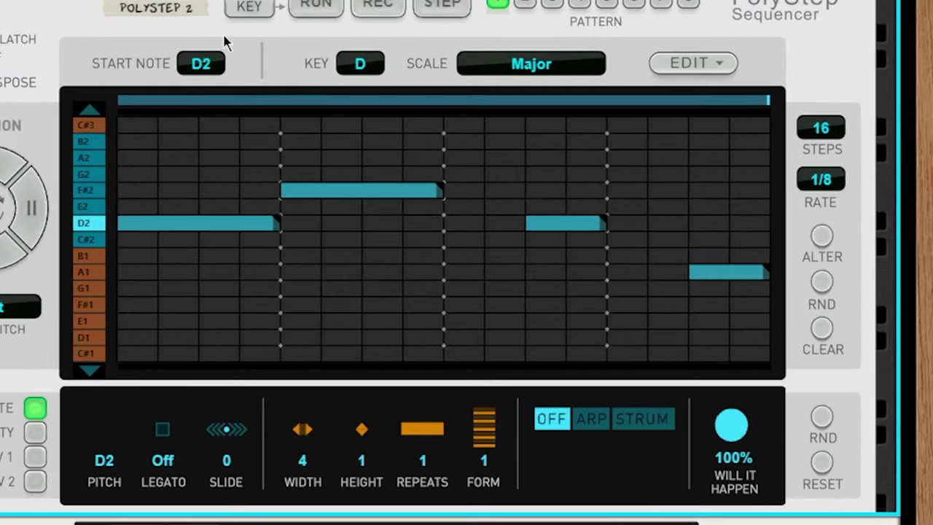
pyautogui.moveTo(225, 42); pyautogui.dragTo(263, 3)
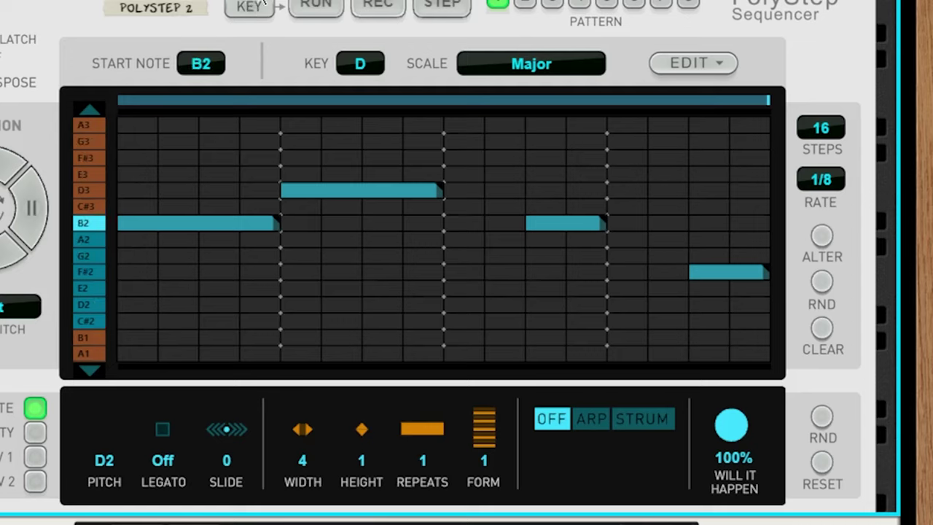
pyautogui.moveTo(232, 45); pyautogui.dragTo(218, 212)
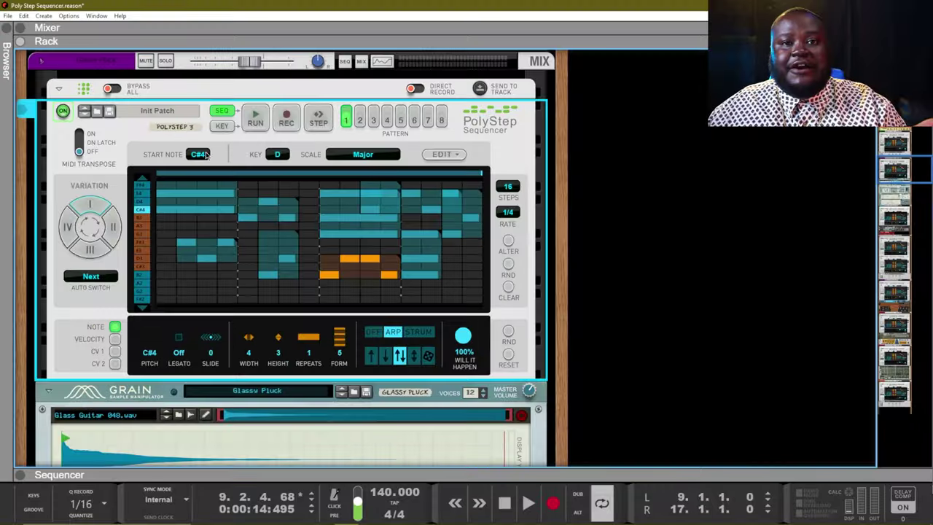
# Play the PolyStep 3 pattern, lower its start note to C#3 and play it again for comparison
pyautogui.click(256, 121)
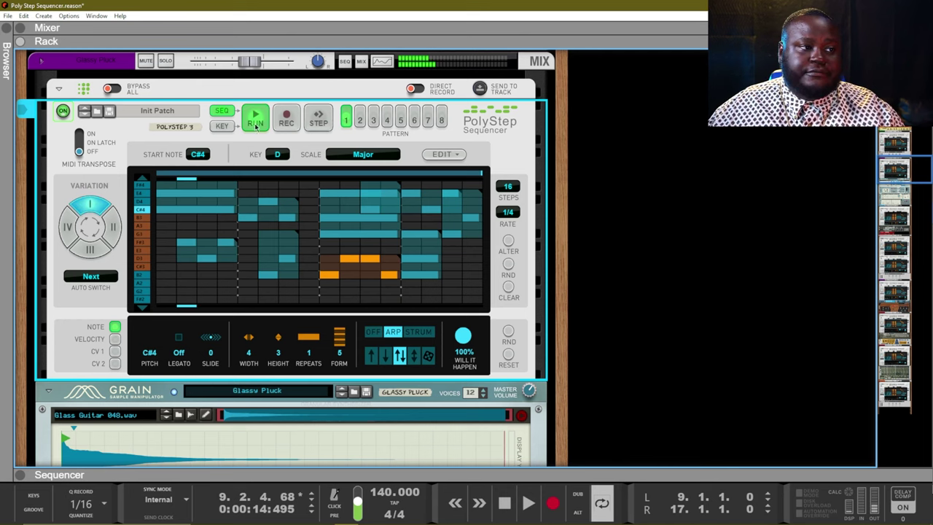
pyautogui.click(257, 121)
pyautogui.moveTo(206, 154); pyautogui.dragTo(208, 182)
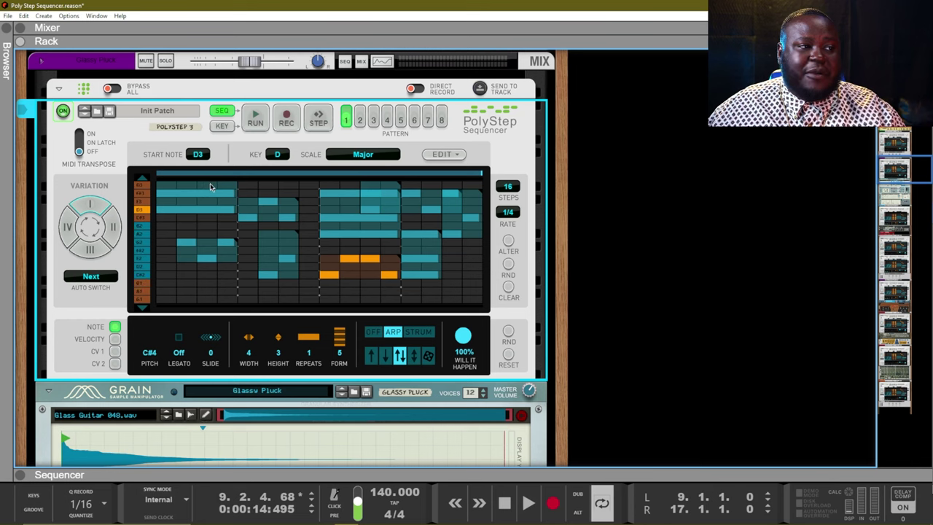
pyautogui.click(255, 118)
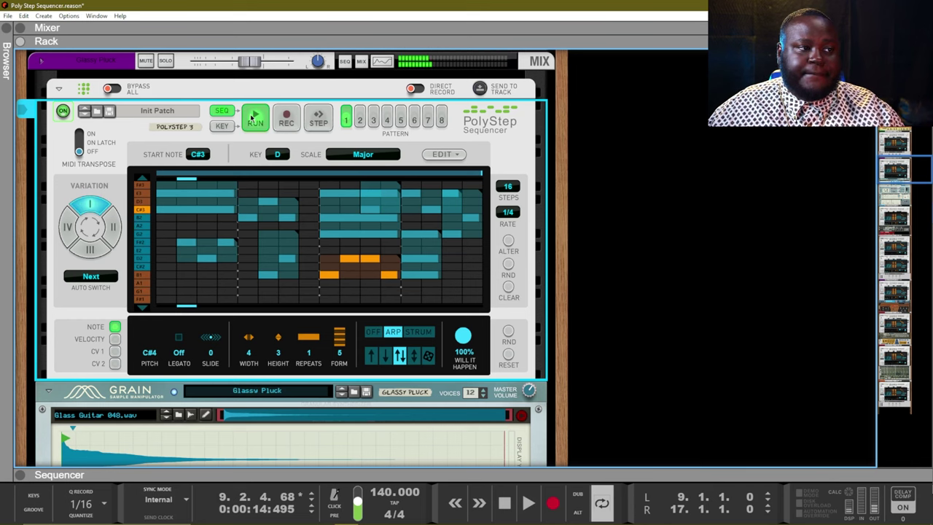
pyautogui.click(255, 118)
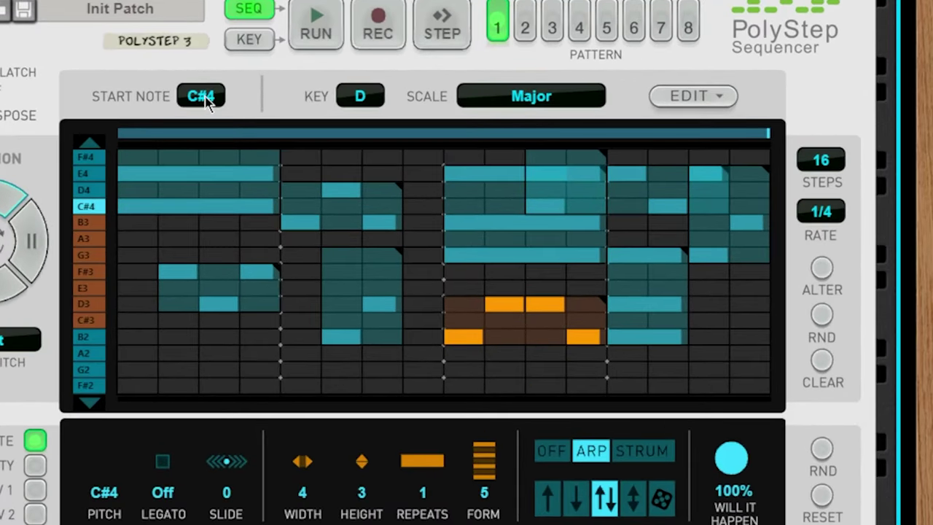
# Raise the PolyStep 3 start note to E4, play the pattern, and return the start note to C#4
pyautogui.moveTo(208, 95); pyautogui.dragTo(223, 82)
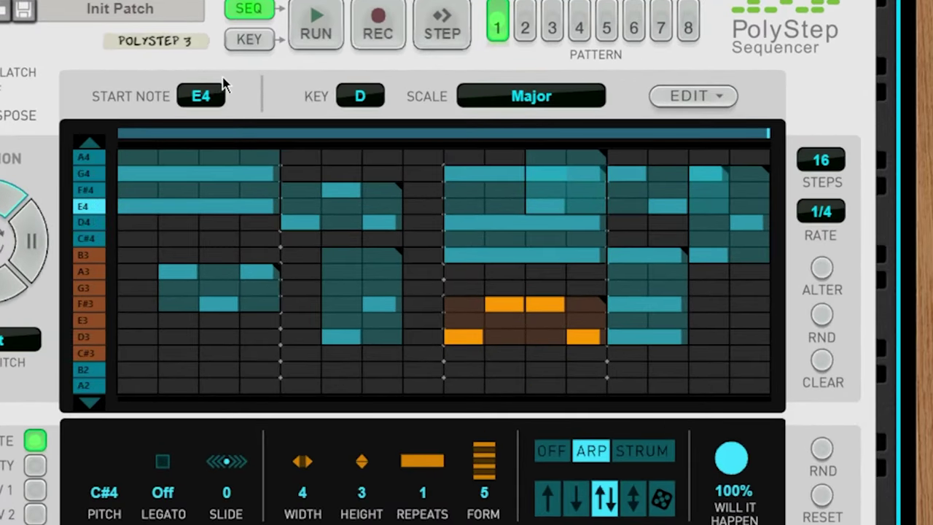
pyautogui.click(328, 33)
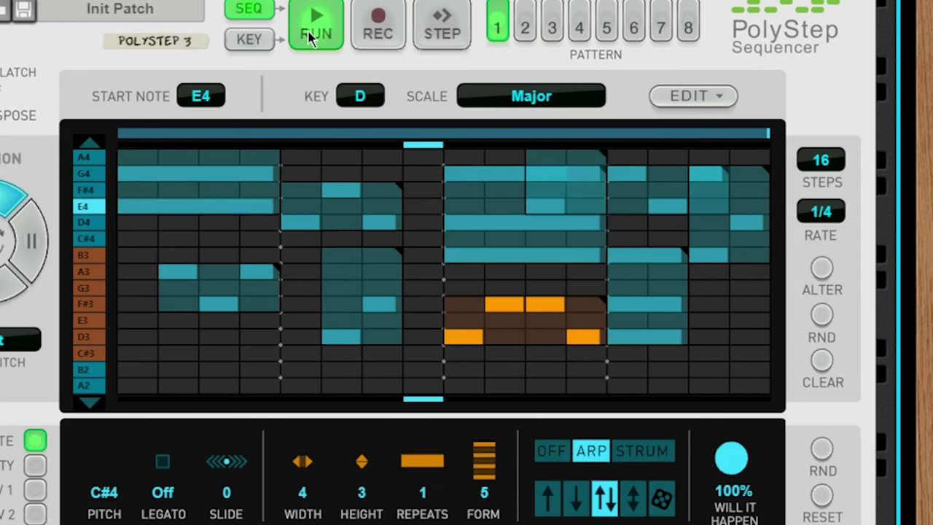
pyautogui.click(309, 38)
pyautogui.moveTo(202, 95); pyautogui.dragTo(256, 109)
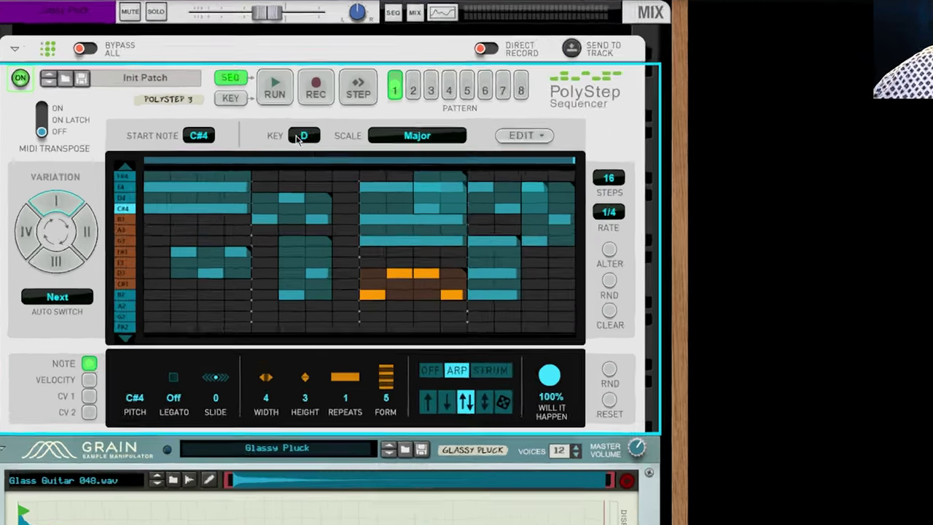
# Set the PolyStep 3 key to F and the scale to Minor, and play the pattern briefly
pyautogui.click(277, 154)
pyautogui.click(390, 218)
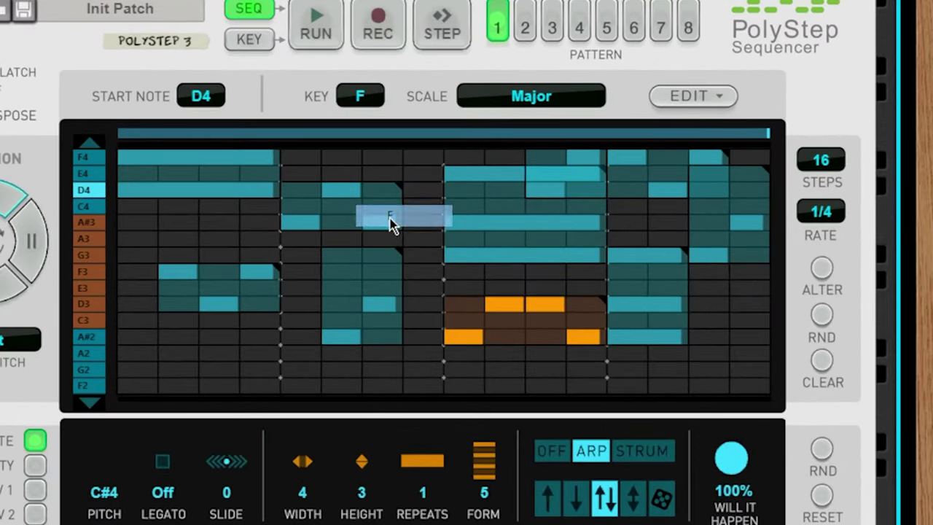
pyautogui.click(504, 105)
pyautogui.click(552, 143)
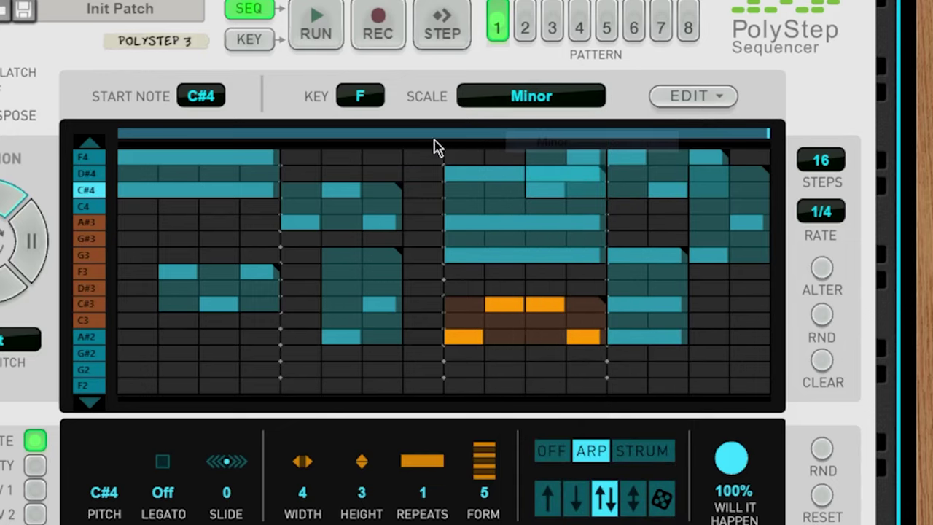
pyautogui.click(329, 36)
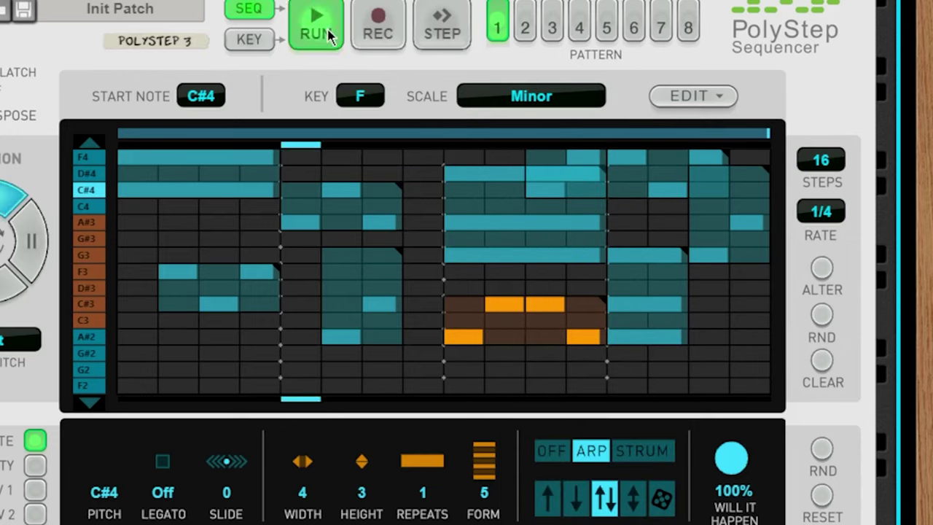
pyautogui.click(329, 36)
# Change the scale to Melodic Minor and play the pattern briefly
pyautogui.click(511, 96)
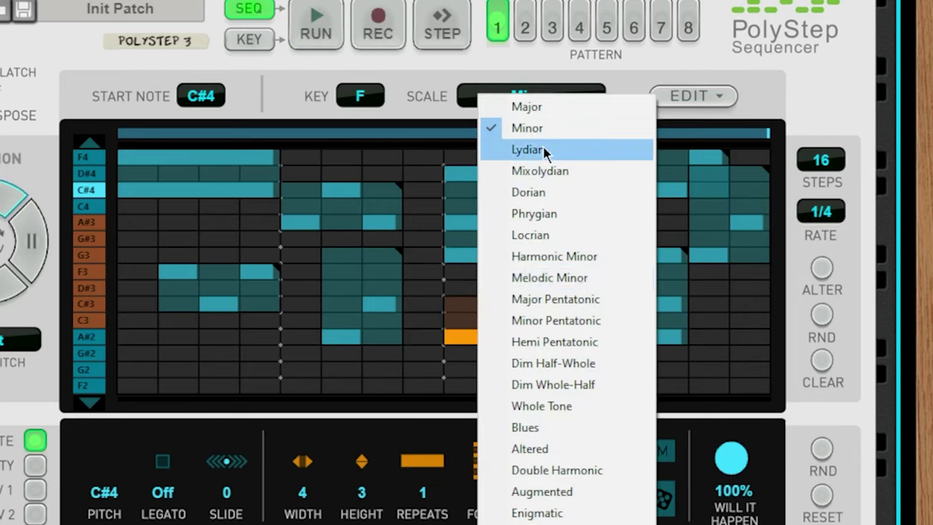
pyautogui.click(567, 273)
pyautogui.click(318, 28)
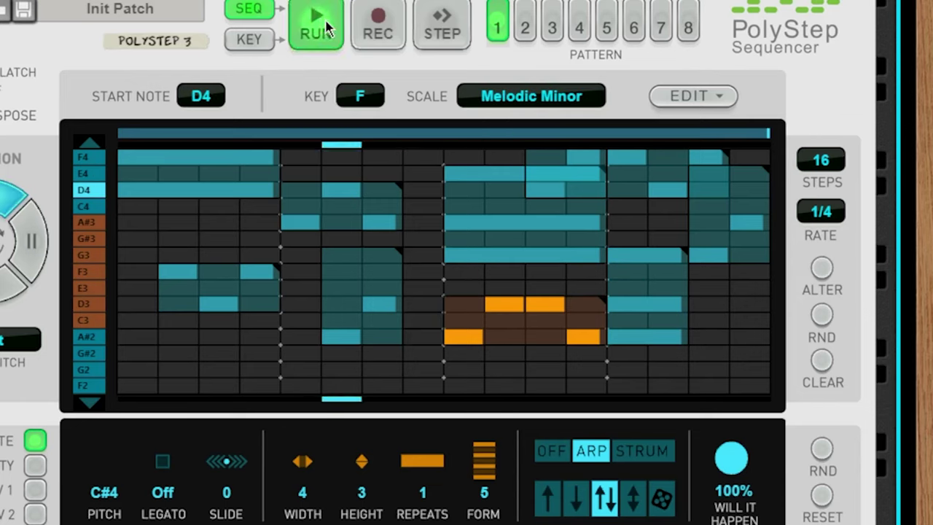
pyautogui.click(328, 27)
# Try the Mixolydian and Lydian scales, set the scale back to Minor and play the pattern
pyautogui.click(501, 102)
pyautogui.click(531, 177)
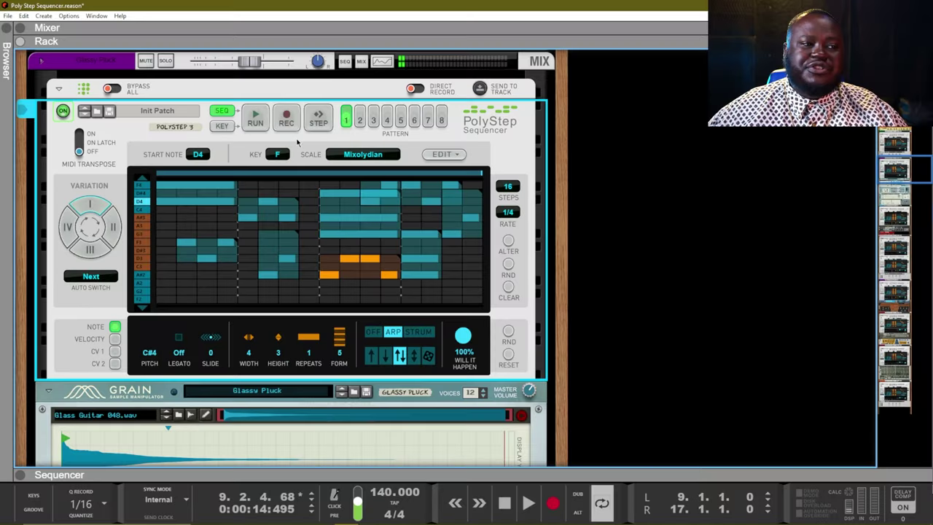
pyautogui.click(367, 158)
pyautogui.click(379, 185)
pyautogui.click(368, 160)
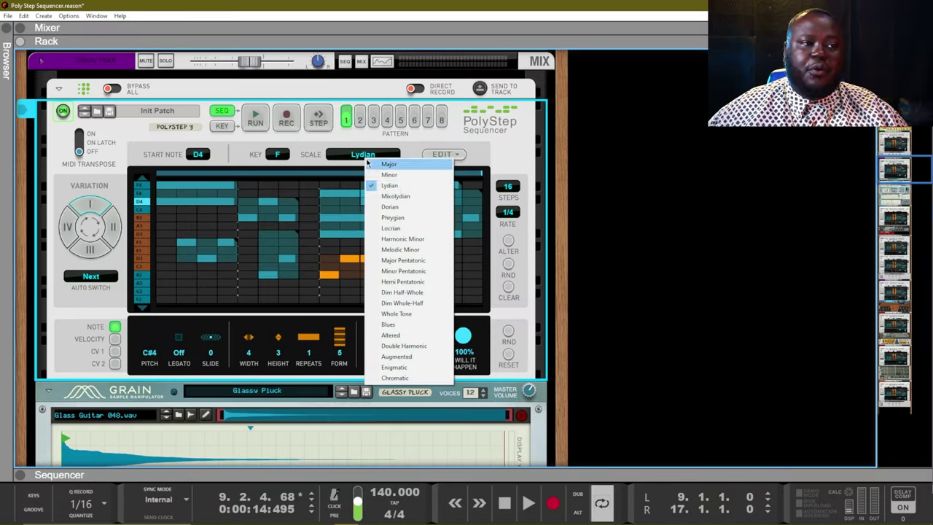
pyautogui.click(389, 175)
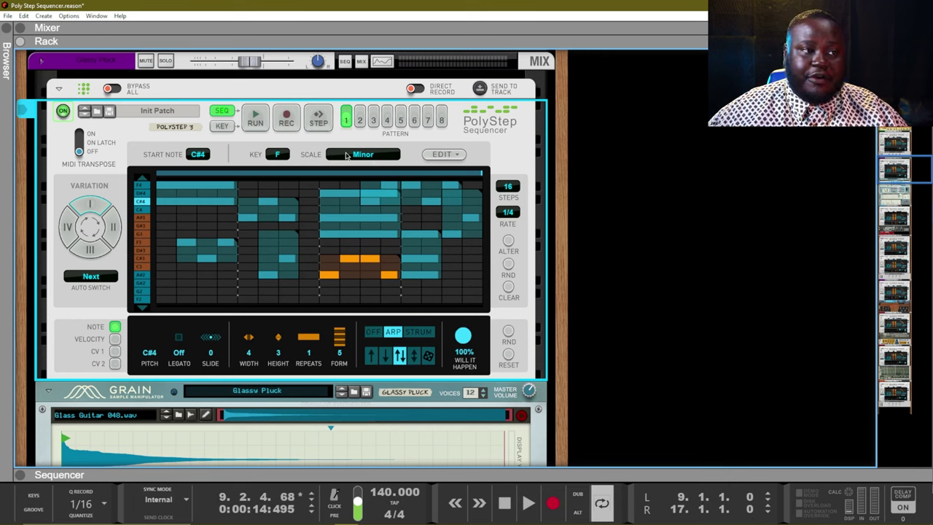
pyautogui.click(255, 119)
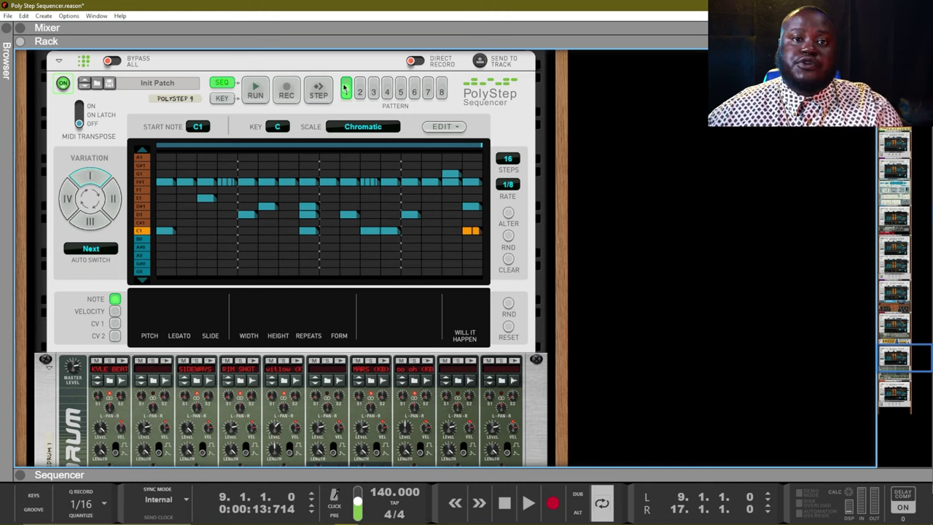
# Try a rate of 1/16 on the PolyStep 9 drum pattern, return it to 1/8 and look over the other rates
pyautogui.click(508, 184)
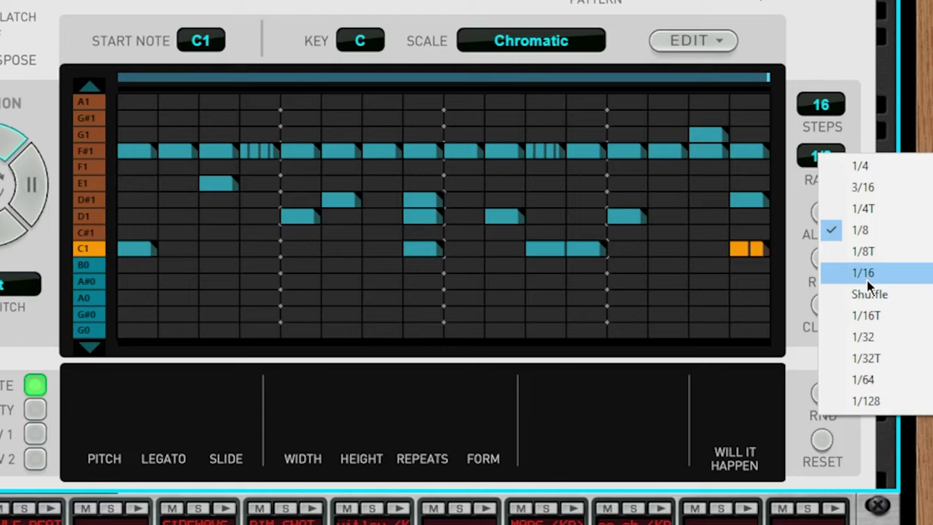
pyautogui.click(864, 273)
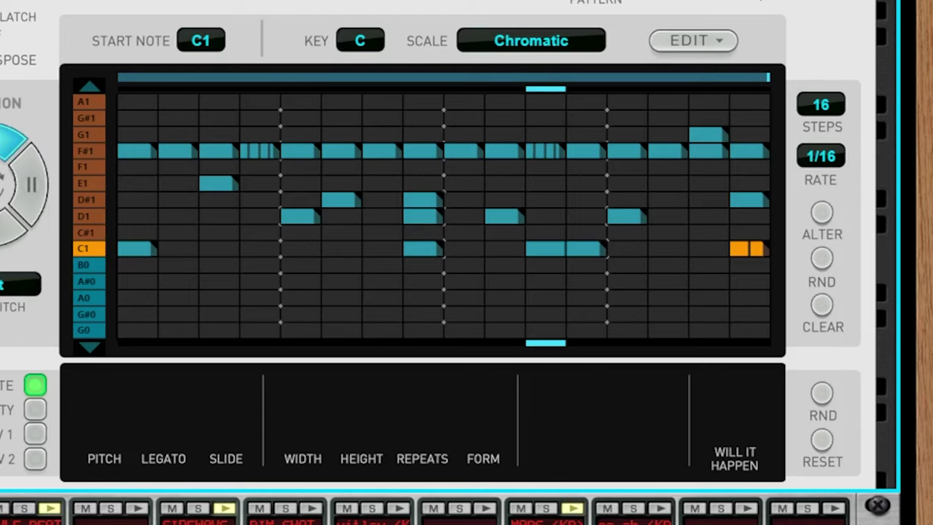
pyautogui.click(821, 156)
pyautogui.click(837, 213)
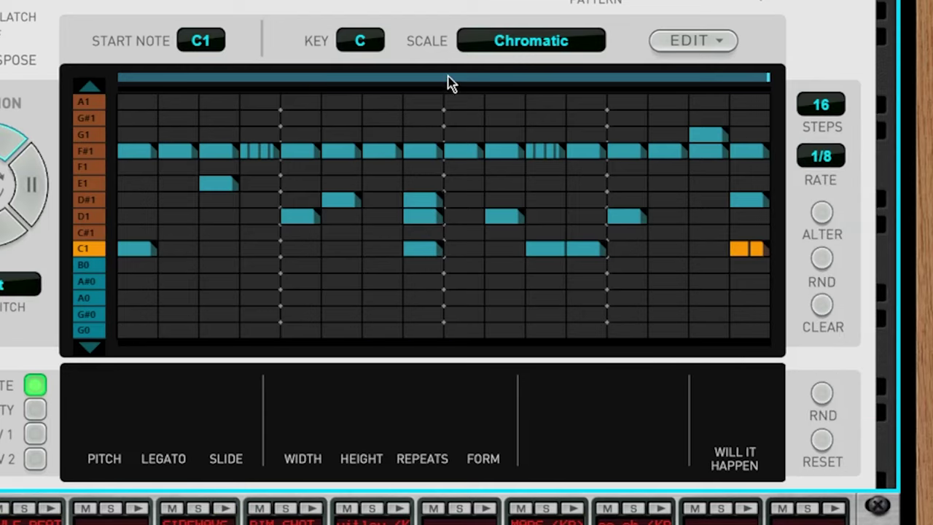
pyautogui.click(821, 158)
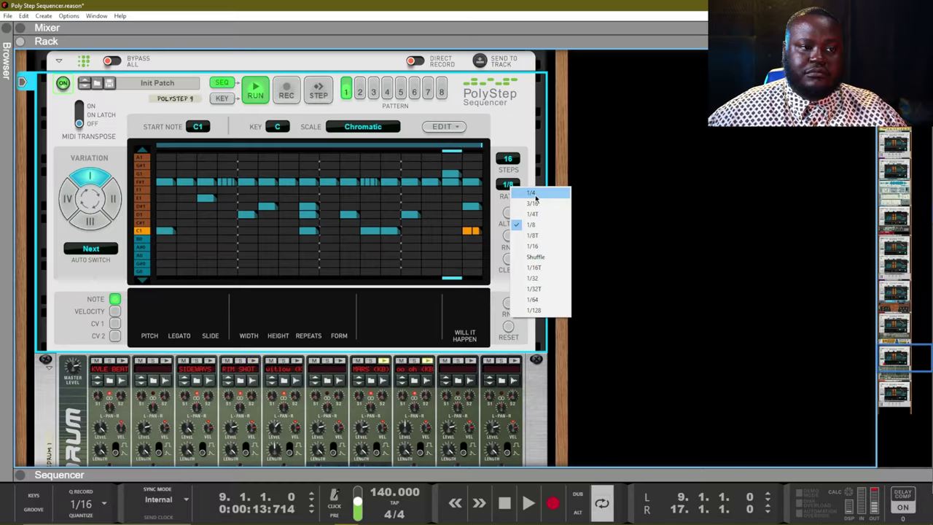
pyautogui.press('Escape')
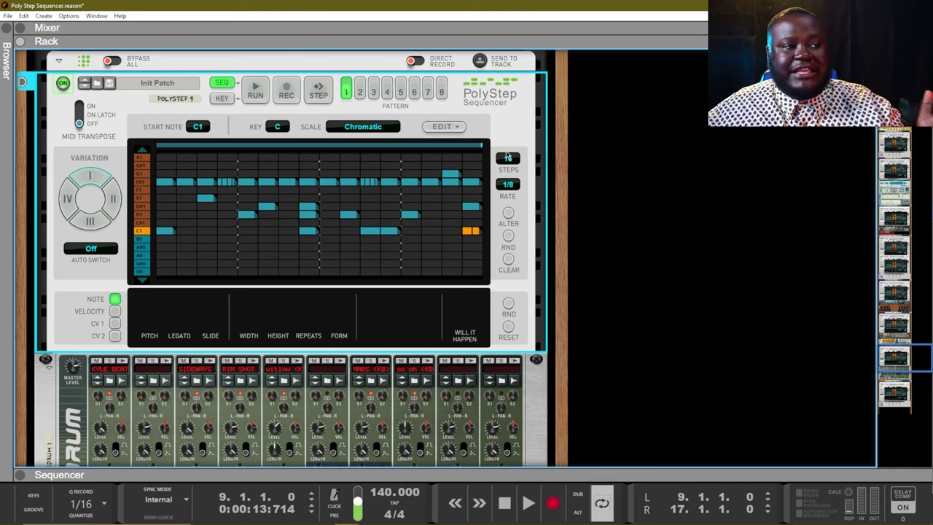
# Shorten the PolyStep 9 drum pattern to 8 steps and play it
pyautogui.moveTo(508, 159); pyautogui.dragTo(508, 203)
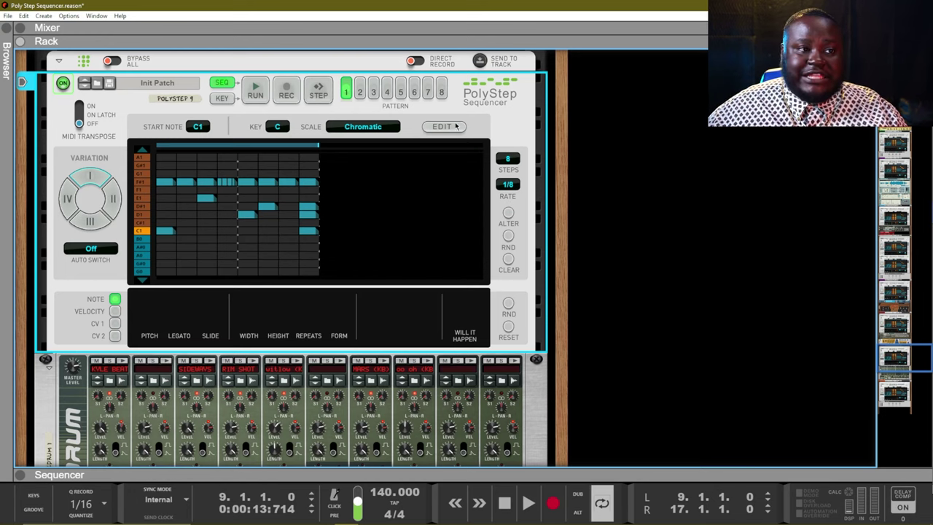
pyautogui.click(258, 101)
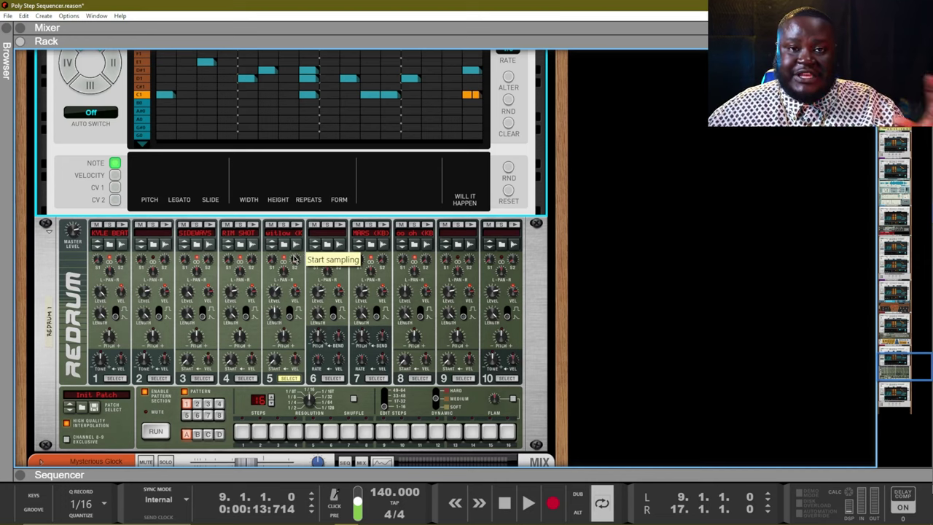
# View the available edit commands for the PolyStep 9 drum pattern
pyautogui.scroll(5, 300, 253)
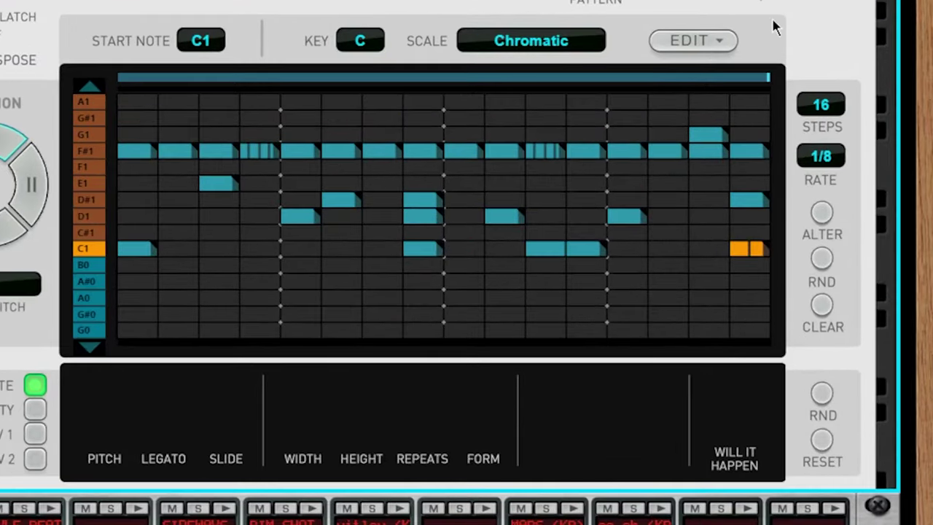
pyautogui.click(721, 42)
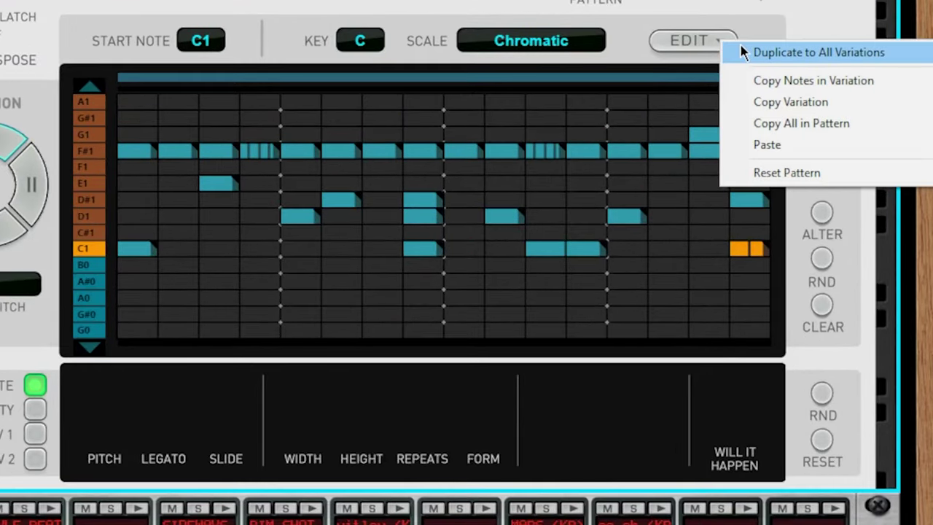
pyautogui.click(26, 150)
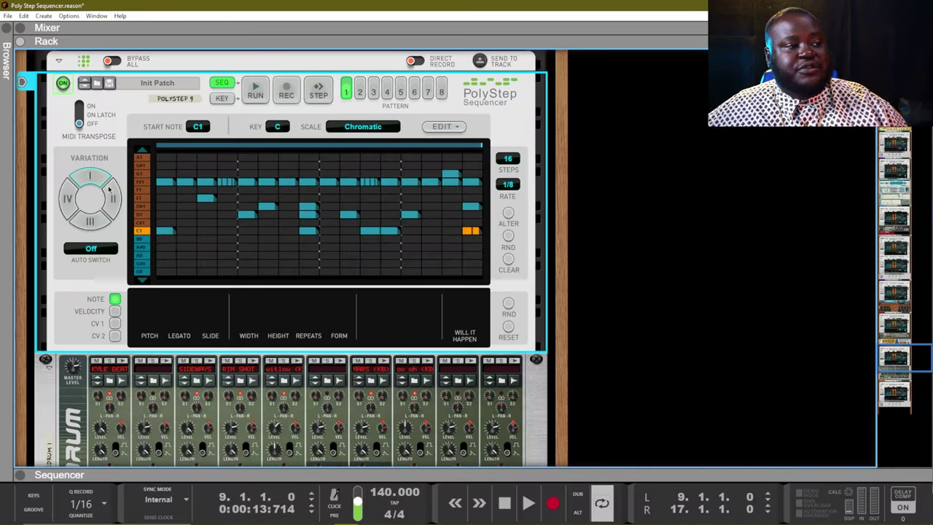
# Switch back and forth between the PolyStep 9 pattern's variations to compare their note layouts
pyautogui.click(113, 197)
pyautogui.click(90, 221)
pyautogui.click(69, 195)
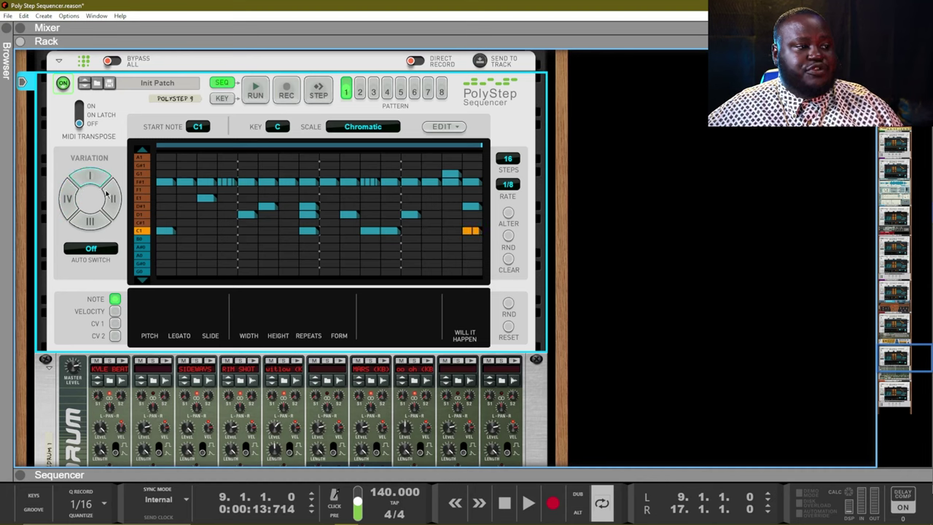
pyautogui.click(109, 195)
pyautogui.click(93, 218)
pyautogui.click(108, 205)
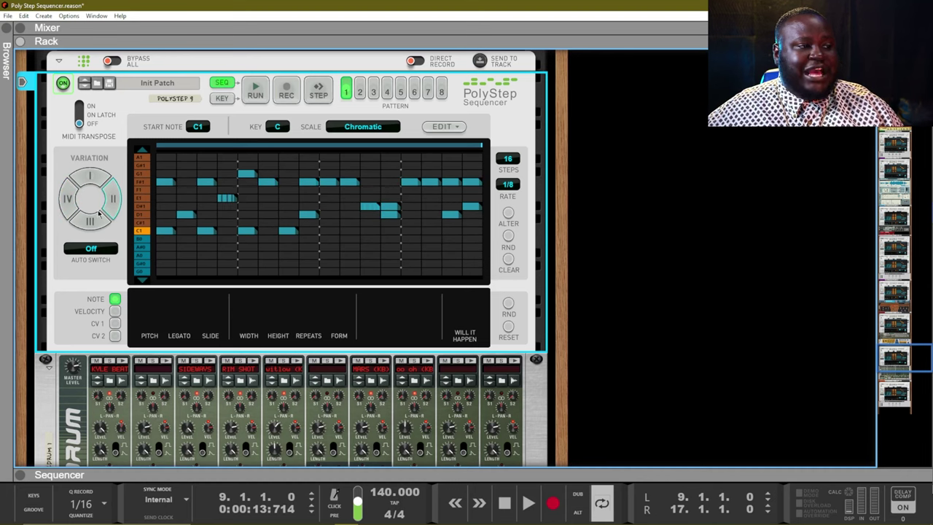
pyautogui.click(94, 217)
pyautogui.click(83, 191)
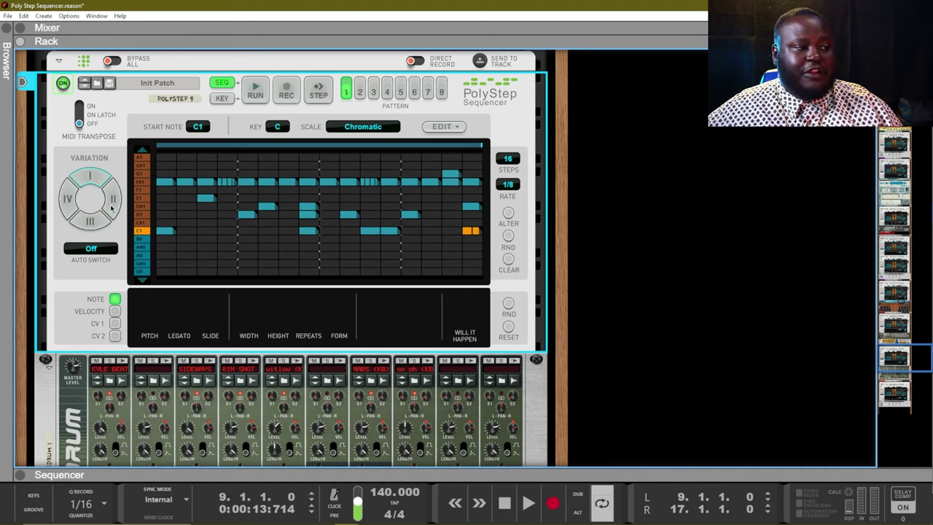
# Select variation II of the PolyStep 9 drum pattern and alter its notes
pyautogui.click(111, 208)
pyautogui.click(113, 195)
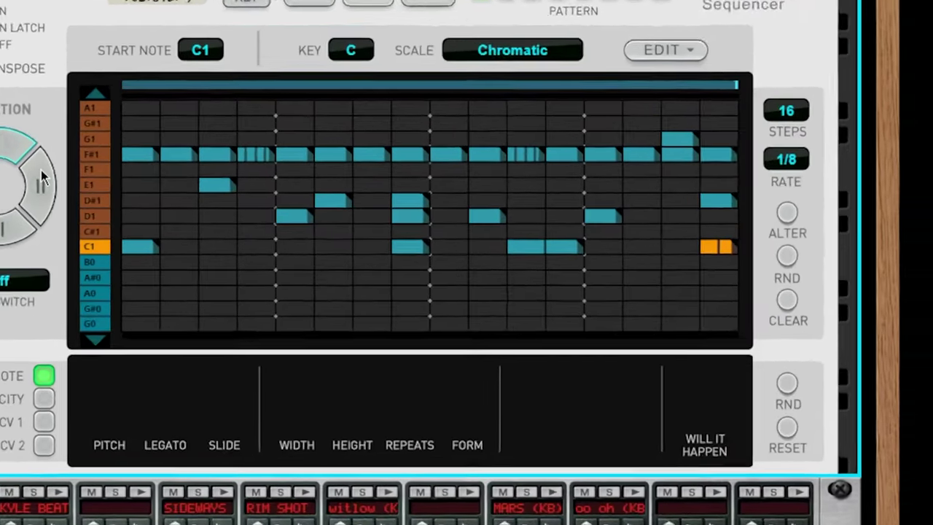
pyautogui.click(43, 171)
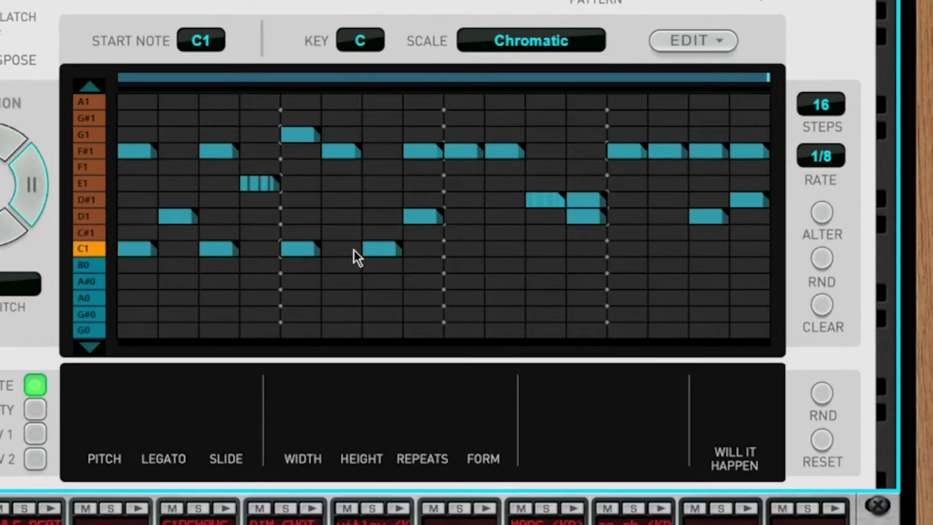
pyautogui.click(823, 214)
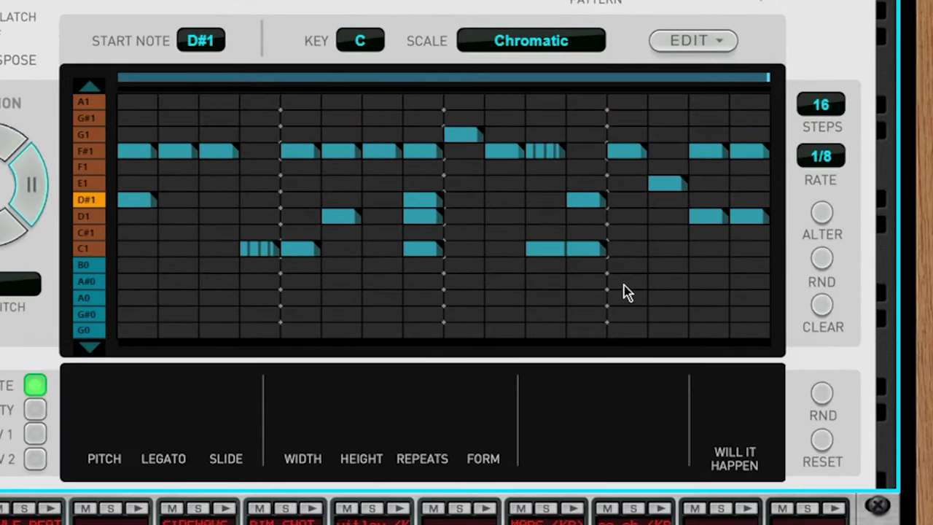
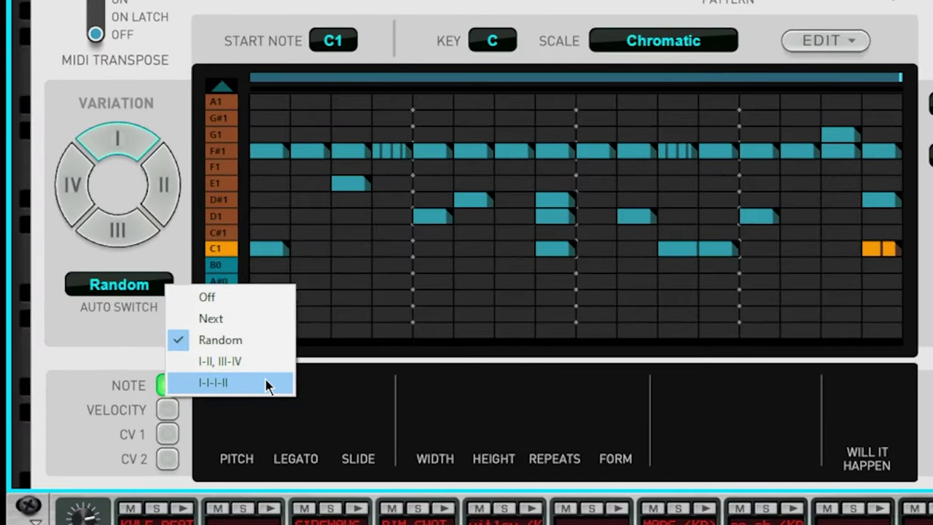
# Set the variation auto switch to I-I-I-II and play the drum pattern
pyautogui.click(254, 387)
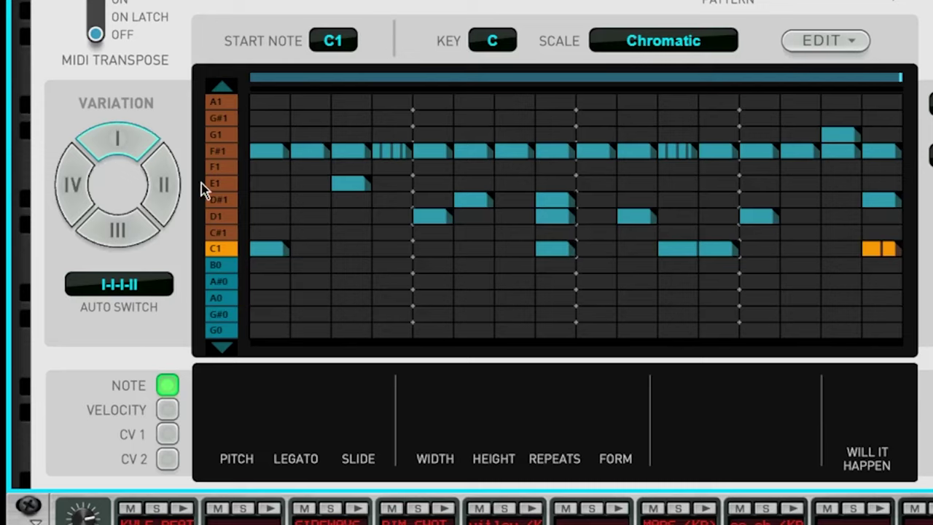
pyautogui.scroll(-1, 148, 284)
pyautogui.press('space')
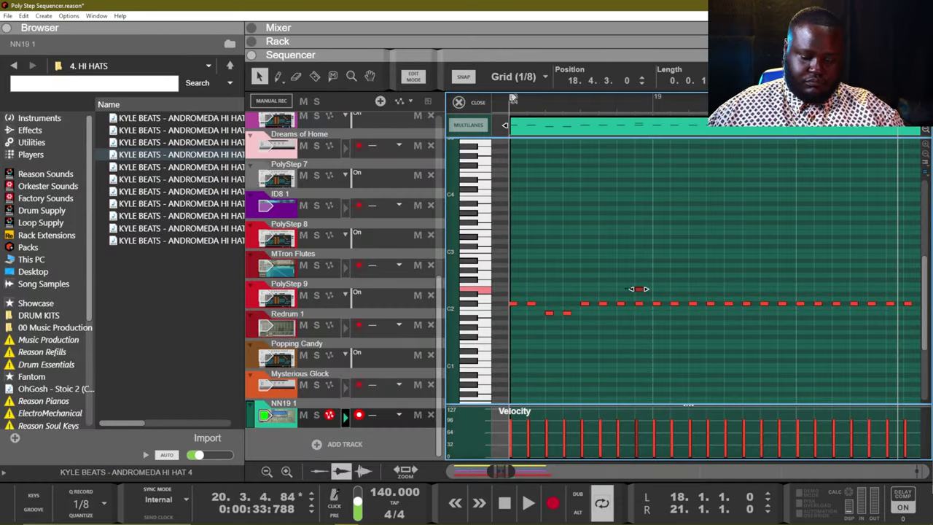
# Set the snap to 1/64 and shape a stepped-down hi-hat roll on the third beat of bar 18 in the NN19 1 clip
pyautogui.hotkey('ctrl', '7')
pyautogui.click(595, 312)
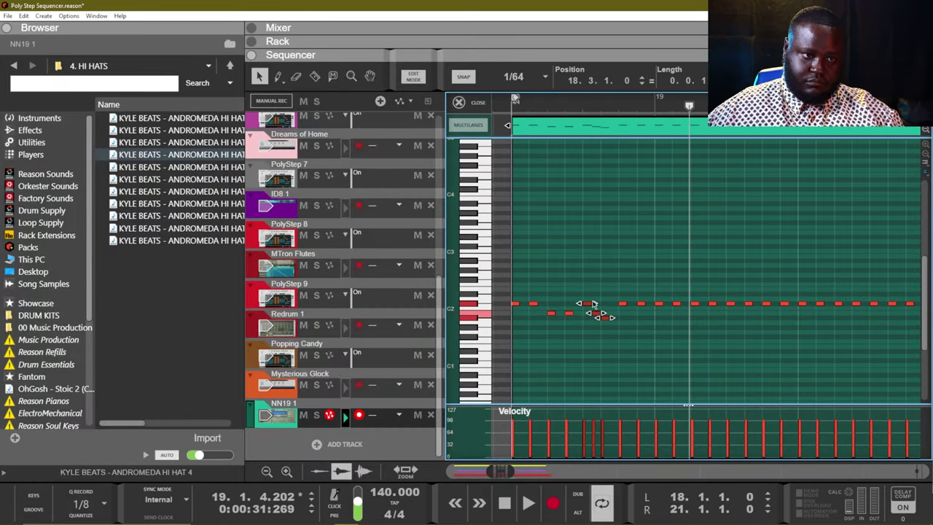
pyautogui.click(605, 318)
# Raise the two hi-hat notes before the roll and paste a copy of the roll further along the NN19 1 clip
pyautogui.moveTo(552, 313); pyautogui.dragTo(551, 290)
pyautogui.hotkey('ctrl', 'v')
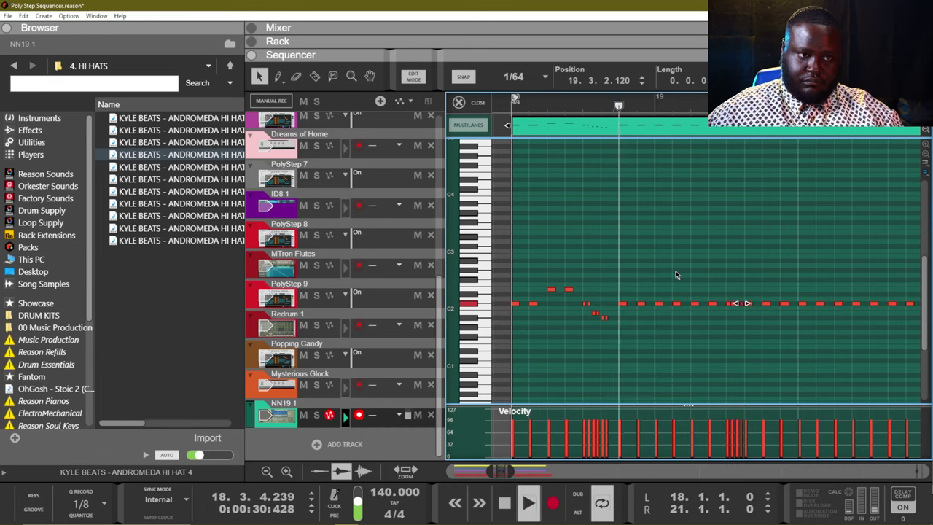
pyautogui.moveTo(809, 325); pyautogui.dragTo(818, 299)
pyautogui.hotkey('ctrl', 'v')
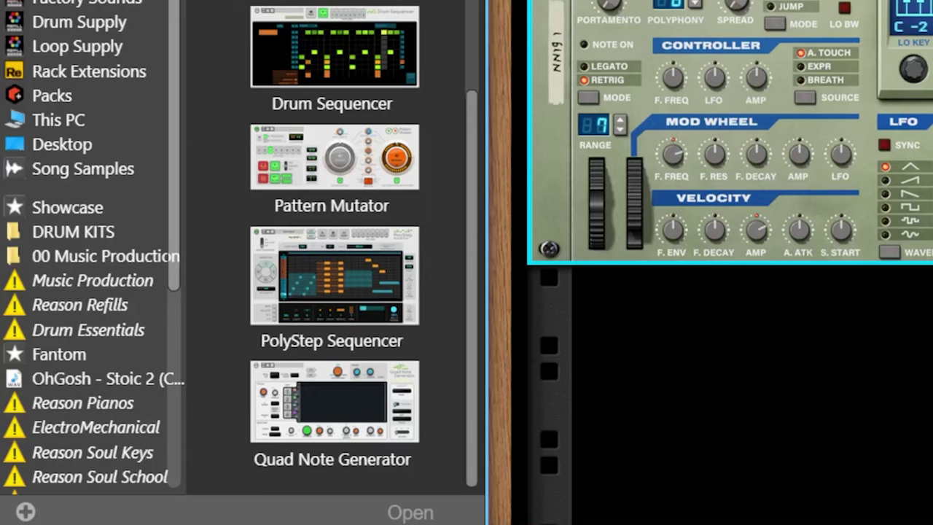
# Add a PolyStep Sequencer player to the NN-19 sampler
pyautogui.click(389, 295)
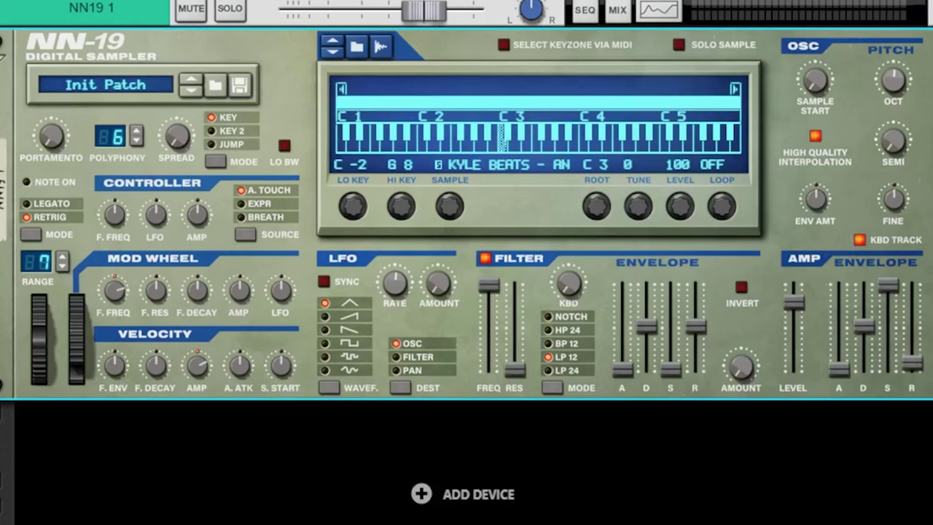
pyautogui.moveTo(405, 292); pyautogui.dragTo(376, 148)
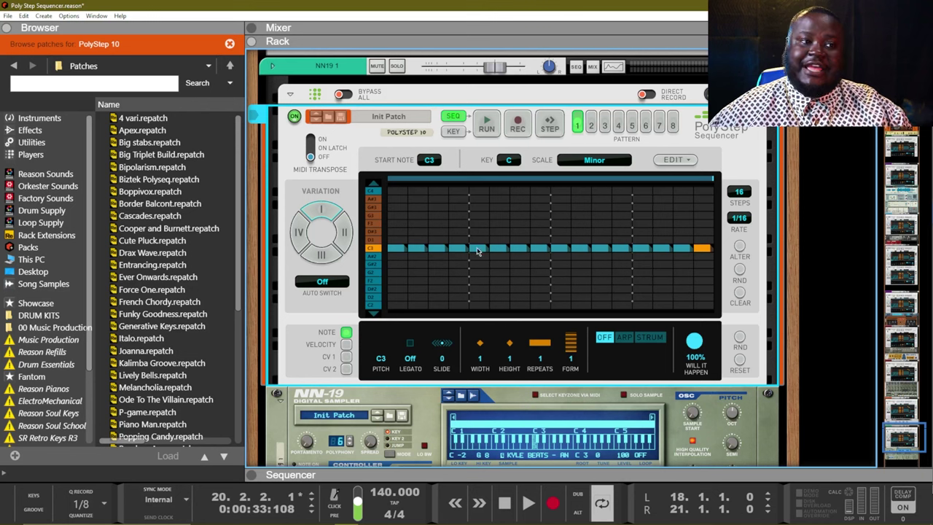
# Show the PolyStep 10 velocity lane and redraw the step velocities freehand from high to low and back up during playback
pyautogui.click(398, 249)
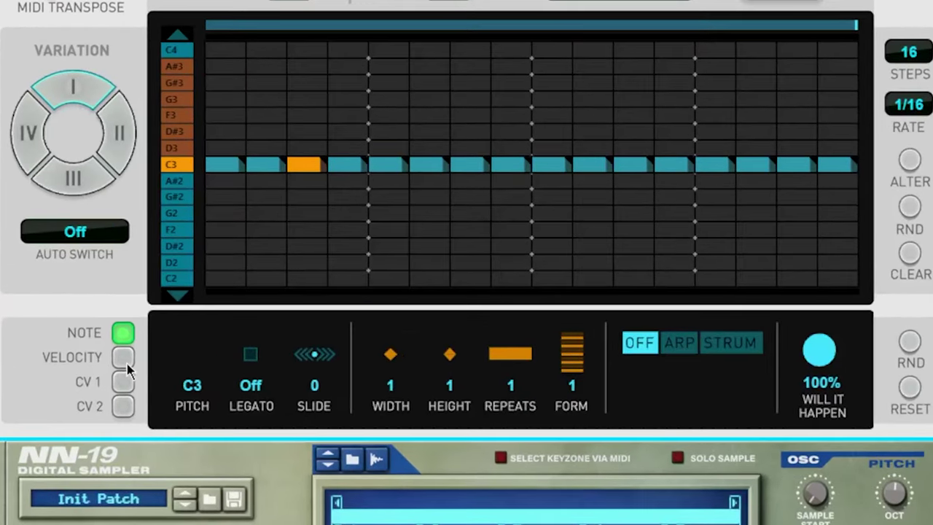
pyautogui.click(123, 358)
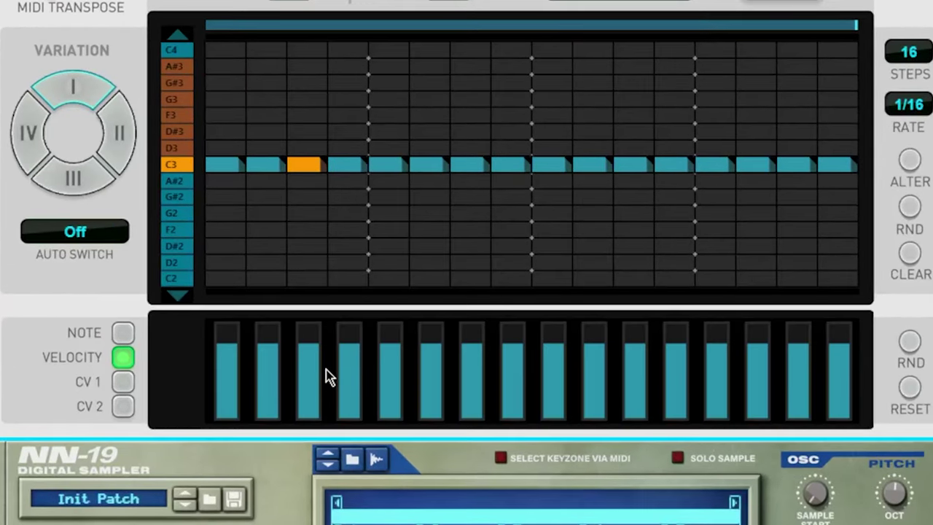
pyautogui.click(123, 332)
pyautogui.click(123, 358)
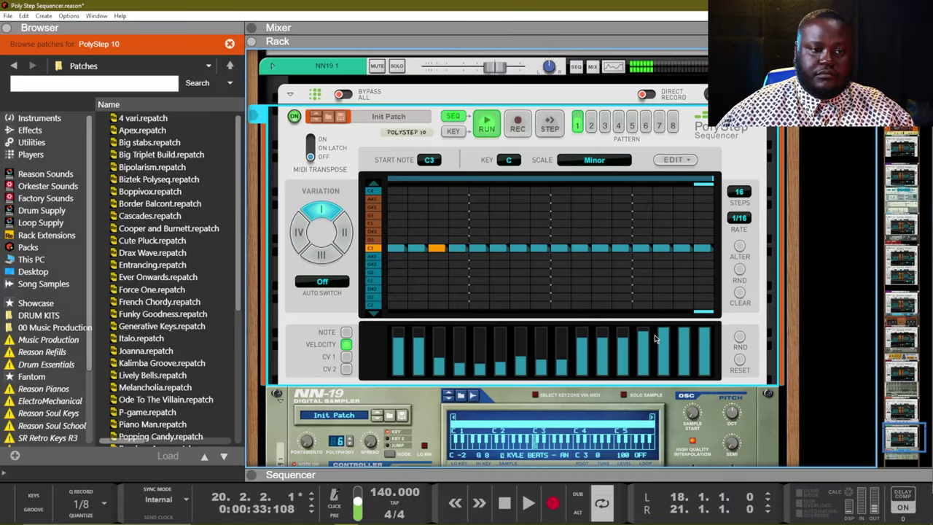
pyautogui.moveTo(398, 330)
pyautogui.mouseDown()
pyautogui.moveTo(482, 364)
pyautogui.moveTo(606, 391)
pyautogui.moveTo(757, 326)
pyautogui.mouseUp()
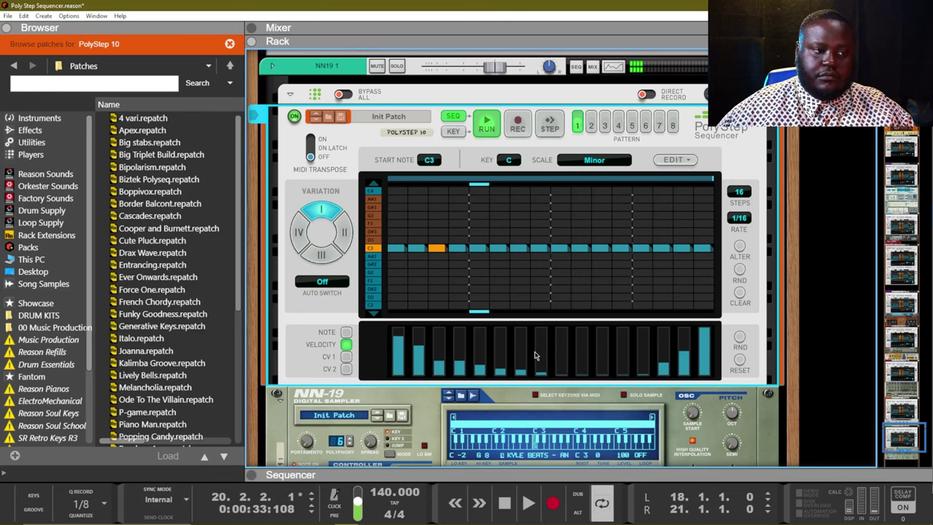
# Draw a straight descending velocity ramp across all 16 steps of PolyStep 10 and play it
pyautogui.scroll(-3, 450, 354)
pyautogui.scroll(-2, 449, 354)
pyautogui.scroll(3, 692, 216)
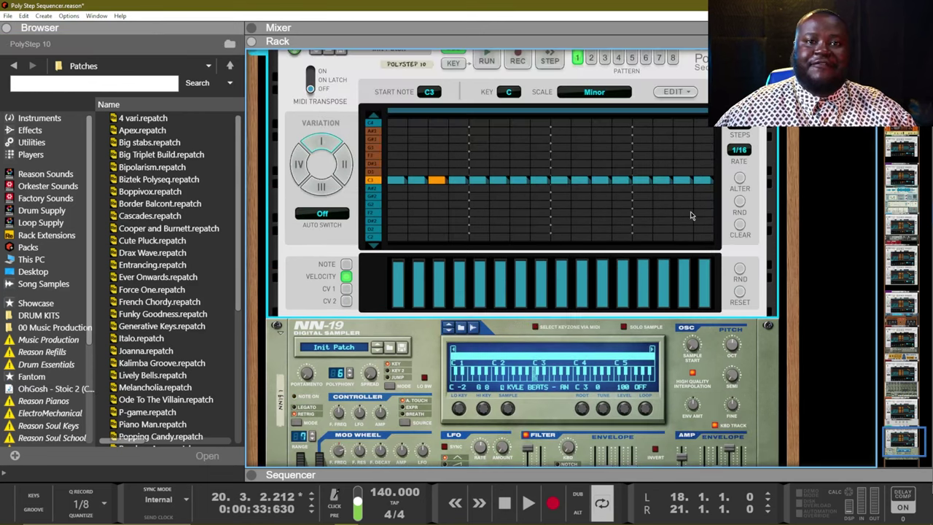
pyautogui.moveTo(695, 252)
pyautogui.mouseDown()
pyautogui.moveTo(700, 308)
pyautogui.moveTo(485, 301)
pyautogui.moveTo(438, 312)
pyautogui.mouseUp()
pyautogui.moveTo(399, 260)
pyautogui.mouseDown()
pyautogui.moveTo(705, 307)
pyautogui.moveTo(705, 261)
pyautogui.moveTo(704, 306)
pyautogui.mouseUp()
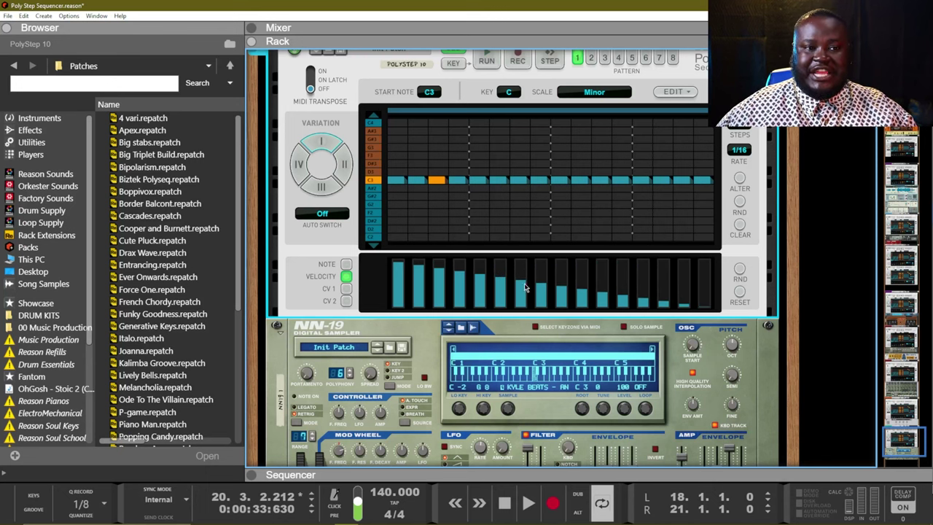
pyautogui.press('space')
# Reset the PolyStep 10 step velocities, randomize them and play the hi-hat pattern
pyautogui.click(397, 157)
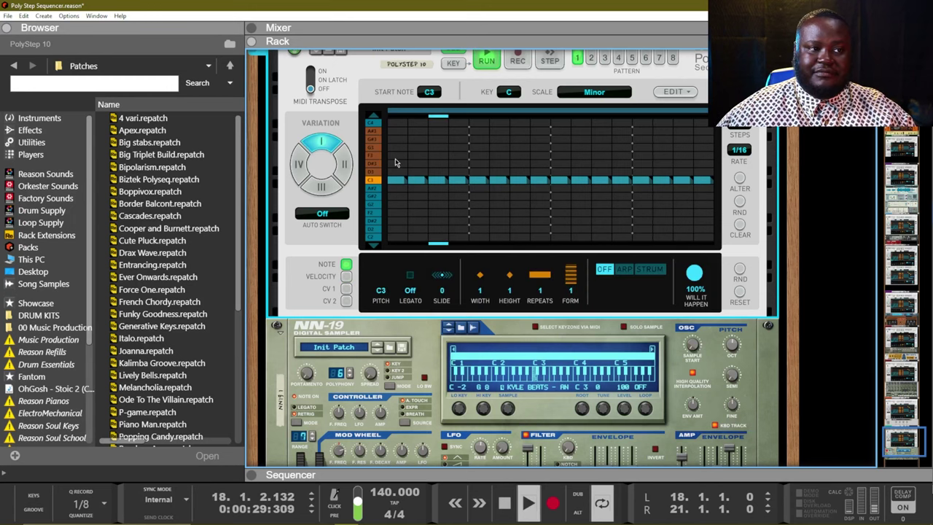
pyautogui.click(345, 276)
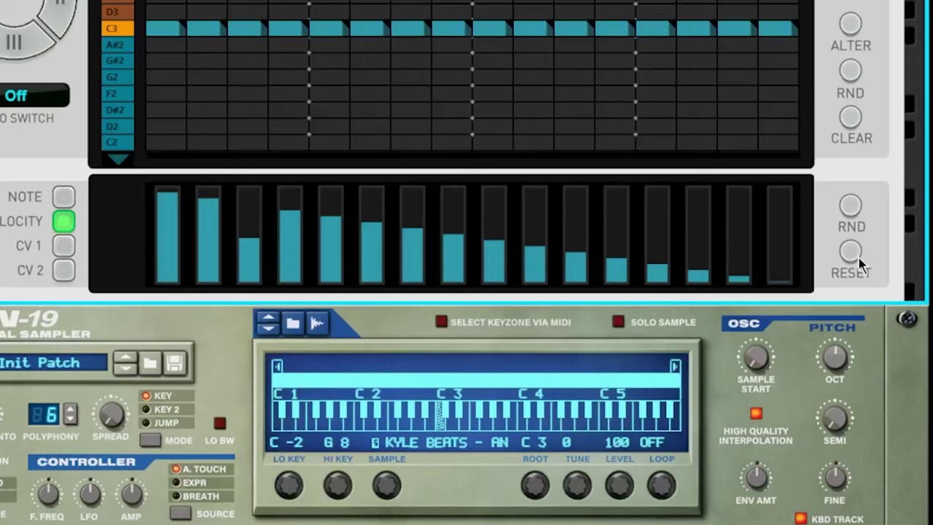
pyautogui.click(856, 261)
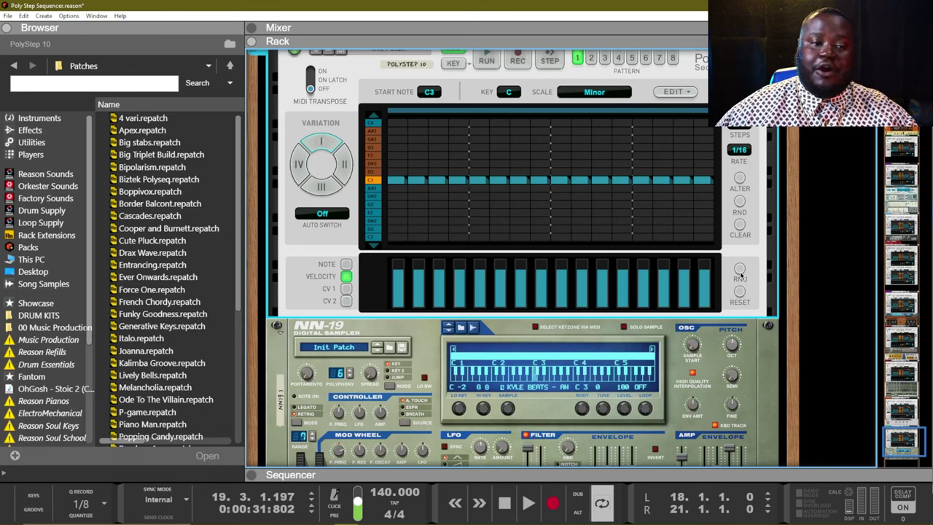
pyautogui.click(740, 272)
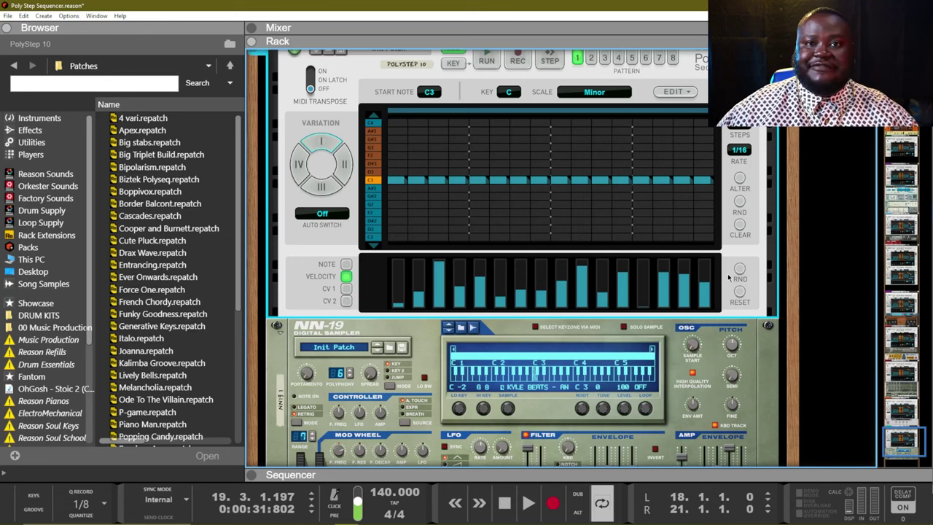
pyautogui.press('space')
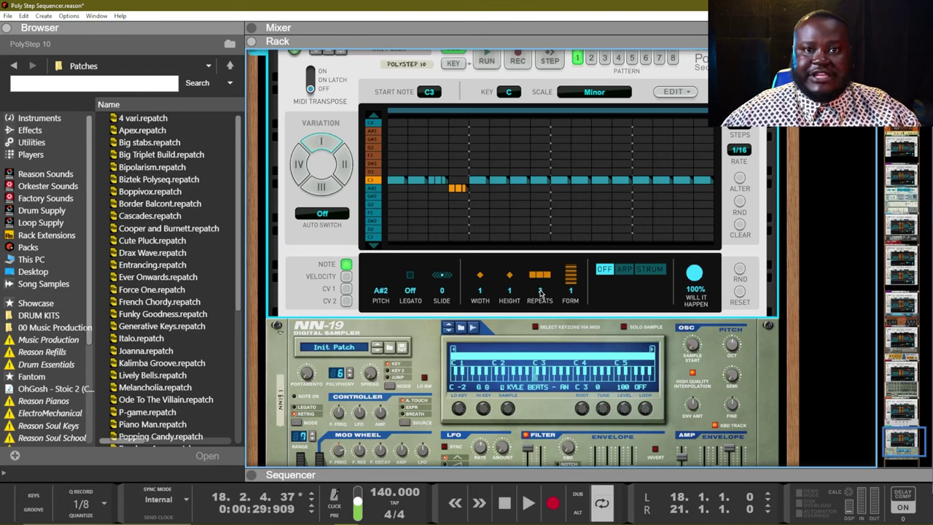
# Give the fourth-step A#2 note and the third-step C3 note 4 repeats each while auditioning the pattern
pyautogui.moveTo(543, 293); pyautogui.dragTo(543, 289)
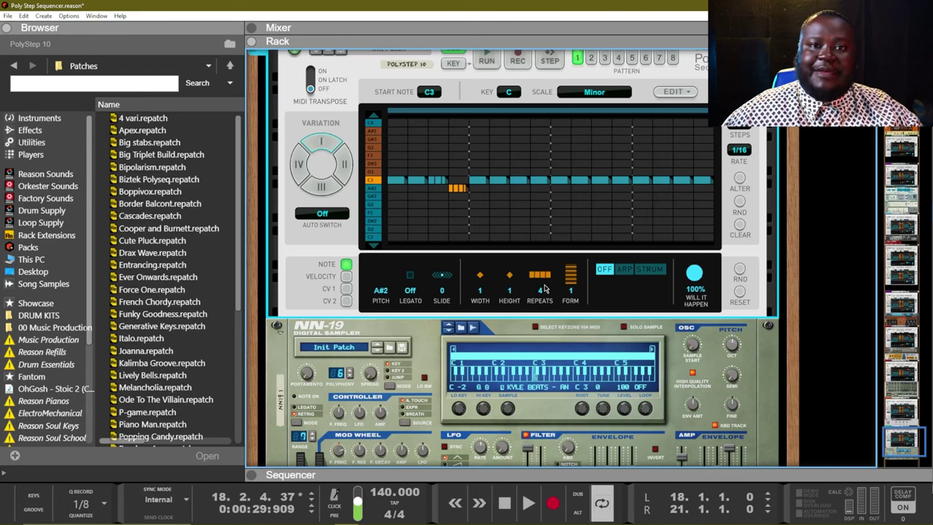
pyautogui.press('space')
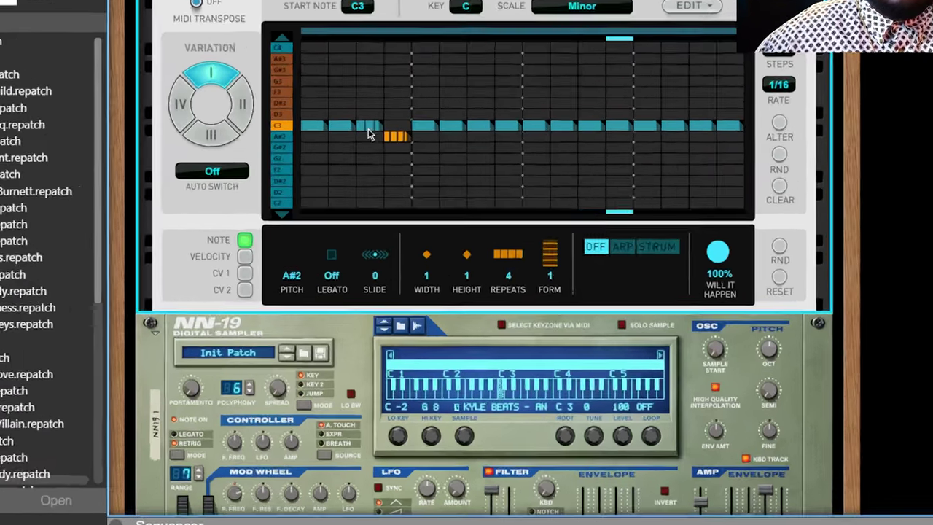
pyautogui.click(368, 129)
pyautogui.moveTo(502, 258); pyautogui.dragTo(505, 157)
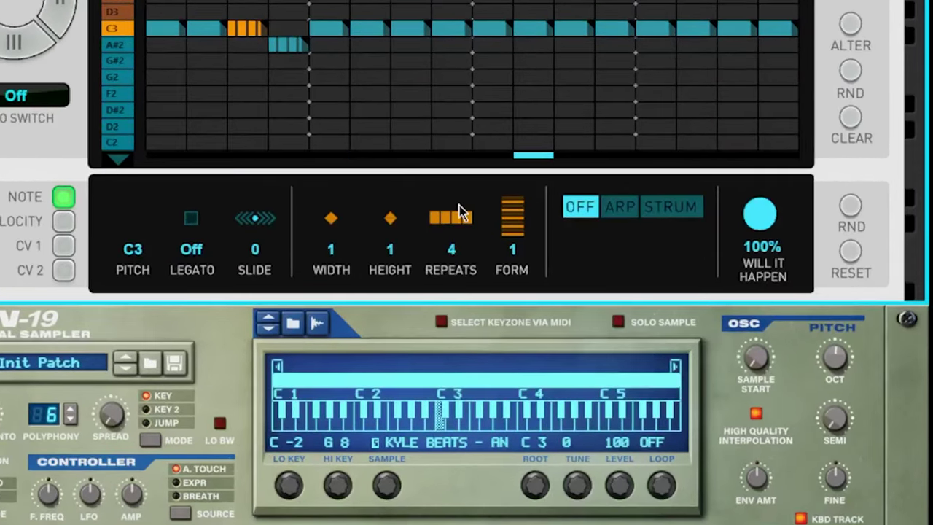
# Add repeats to further C3 notes, including the eighth and fifteenth steps, and stop playback
pyautogui.click(457, 29)
pyautogui.moveTo(448, 212); pyautogui.dragTo(504, 147)
pyautogui.click(735, 29)
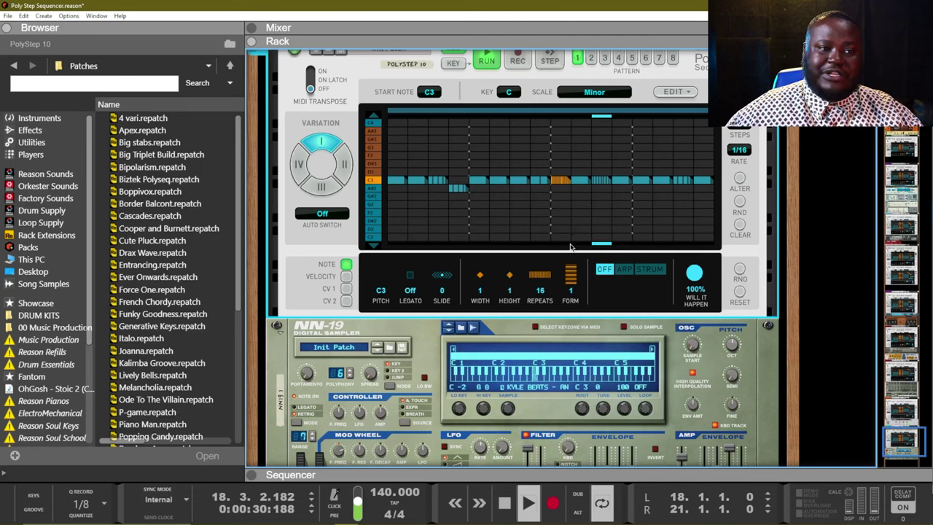
pyautogui.press('space')
# Turn the ninth step's note into a downward arpeggio with height 7 and 3 repeats, and play it
pyautogui.click(625, 269)
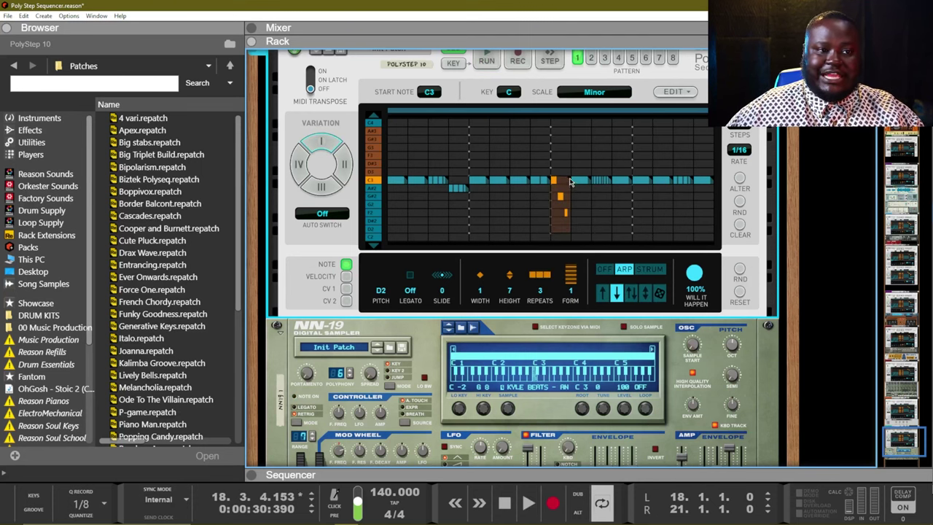
pyautogui.moveTo(569, 187)
pyautogui.mouseDown()
pyautogui.moveTo(609, 186)
pyautogui.moveTo(568, 184)
pyautogui.mouseUp()
pyautogui.press('space')
# Move the eleventh step's 8-repeat note to F2 and audition the pattern at a rate of 1/8
pyautogui.click(600, 212)
pyautogui.click(739, 149)
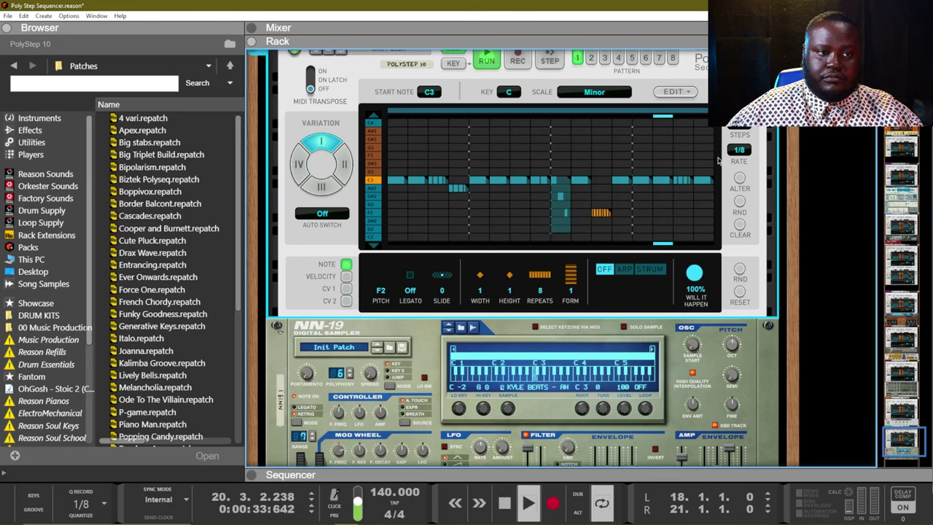
pyautogui.press('space')
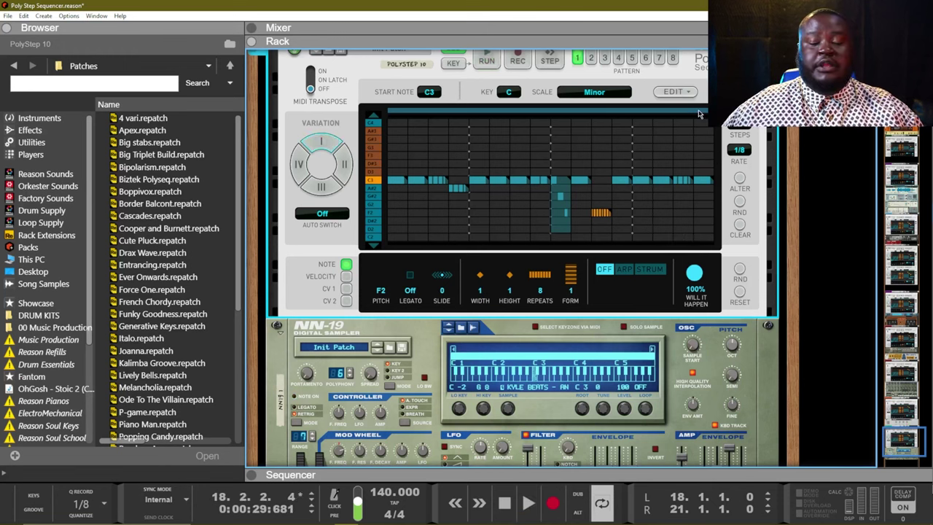
# Duplicate variation I to the pattern's other variations, and alter the notes in variations II, III and IV
pyautogui.click(683, 94)
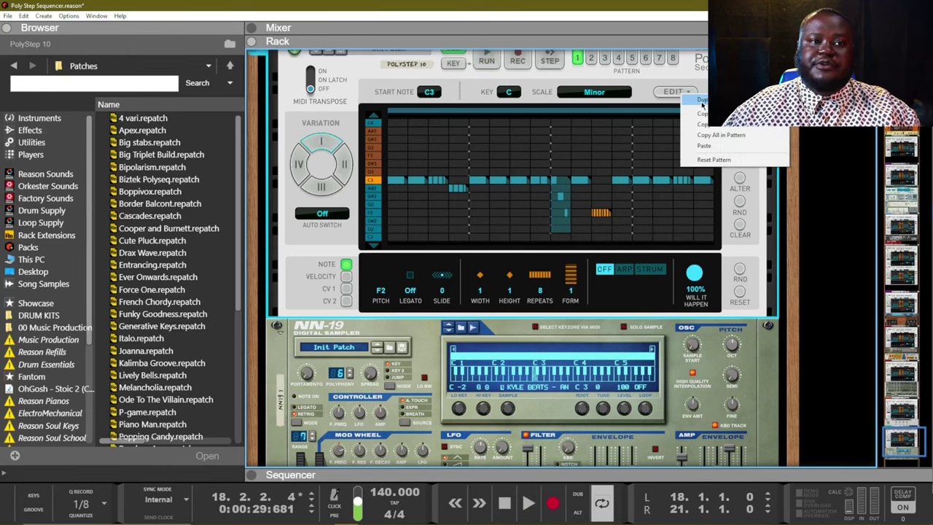
pyautogui.click(701, 103)
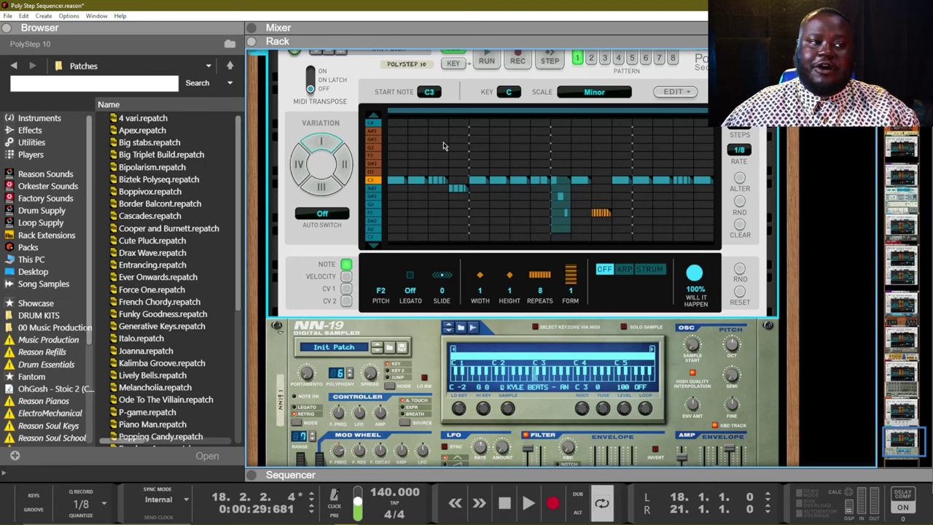
pyautogui.click(740, 178)
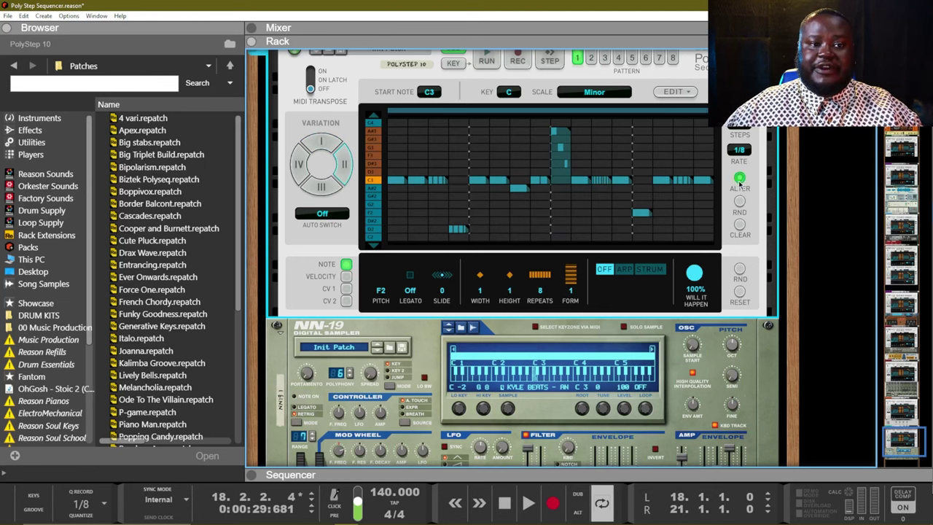
pyautogui.click(322, 187)
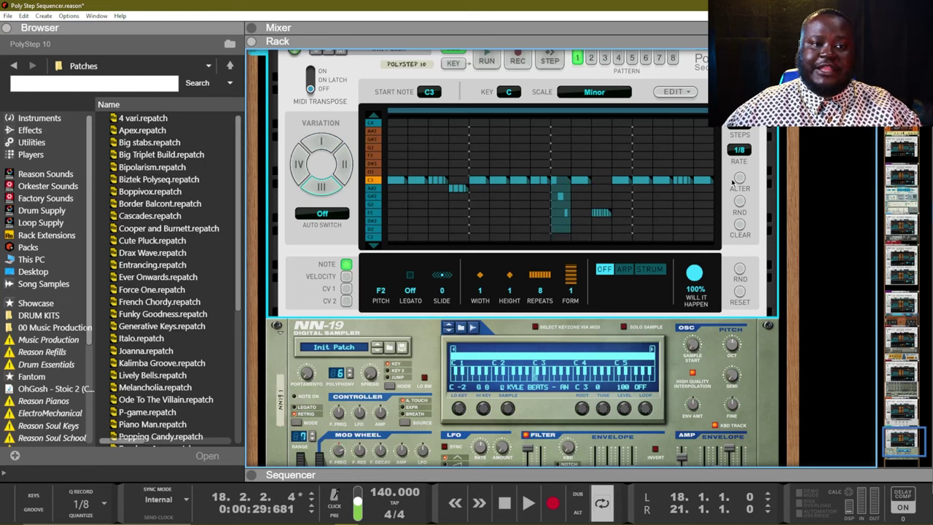
pyautogui.click(737, 180)
pyautogui.click(300, 164)
pyautogui.click(741, 179)
pyautogui.click(742, 178)
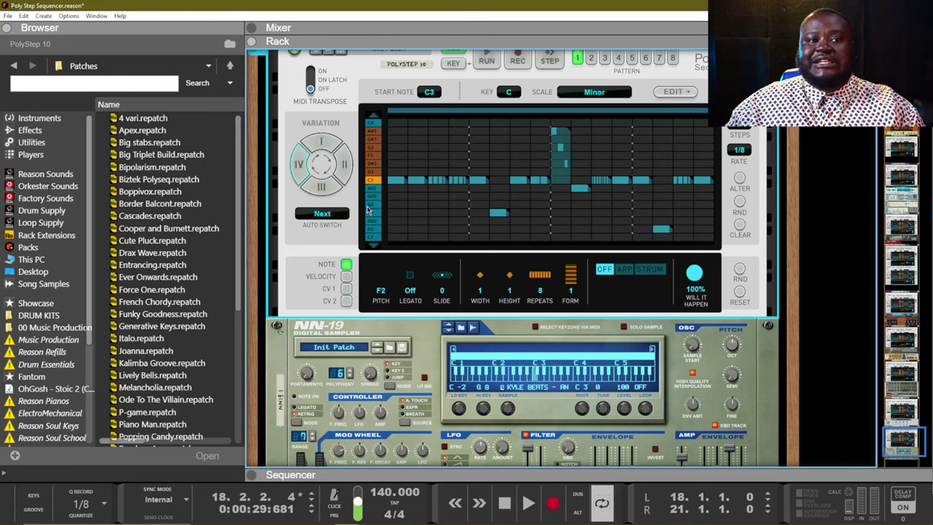
# Set the variation auto switch to Next and play the altered hi-hat variations
pyautogui.click(494, 66)
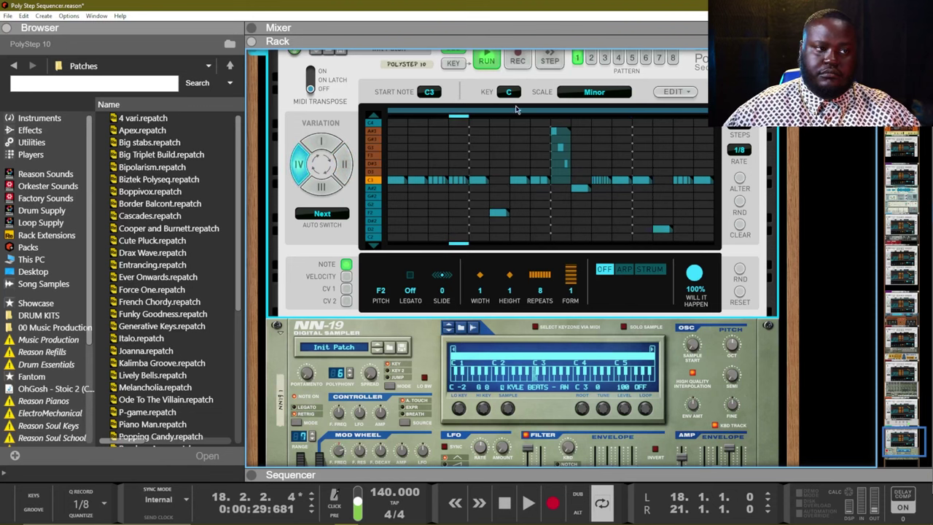
pyautogui.press('space')
pyautogui.press('space')
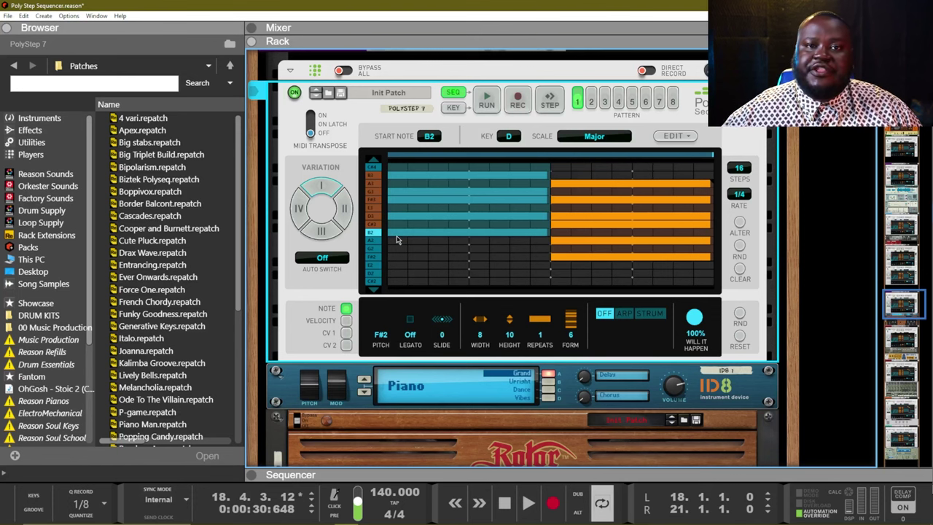
# Check pattern 2 on PolyStep 7, return to pattern 1, and audition its piano chords
pyautogui.click(592, 102)
pyautogui.click(577, 101)
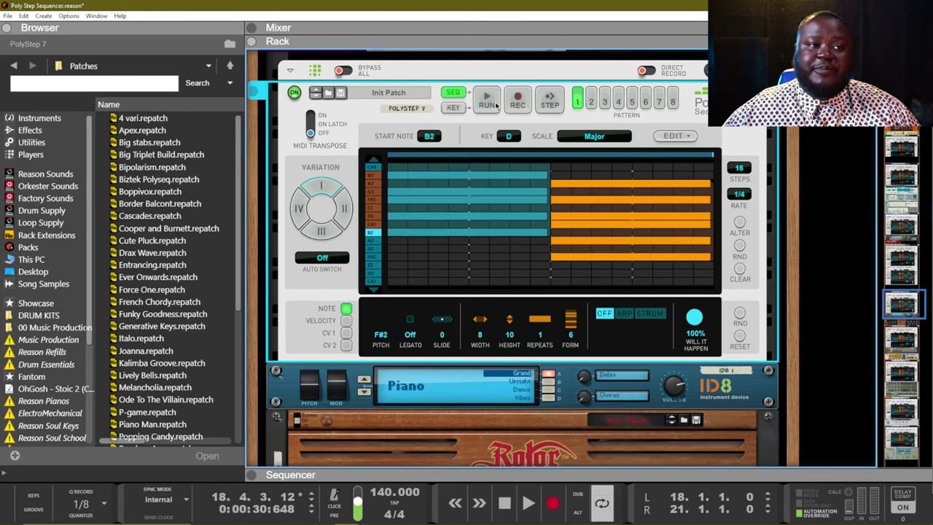
pyautogui.click(496, 104)
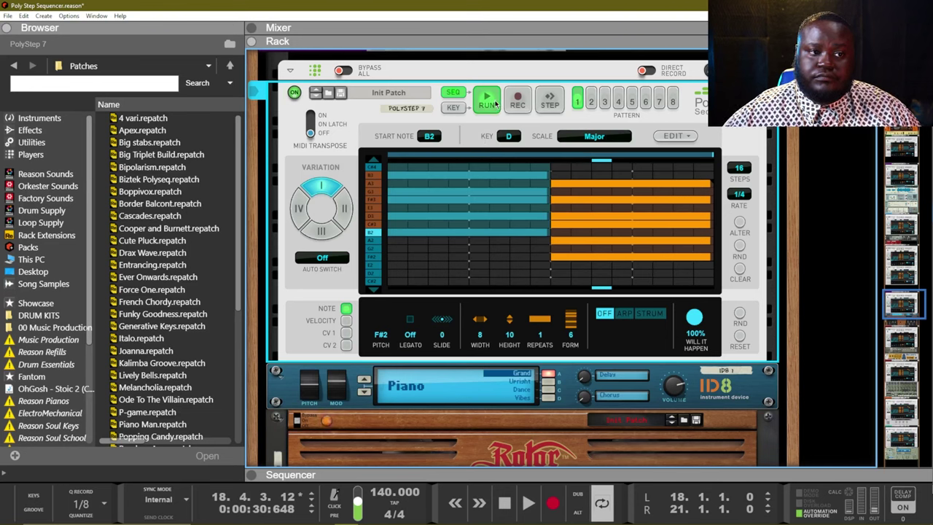
pyautogui.click(496, 104)
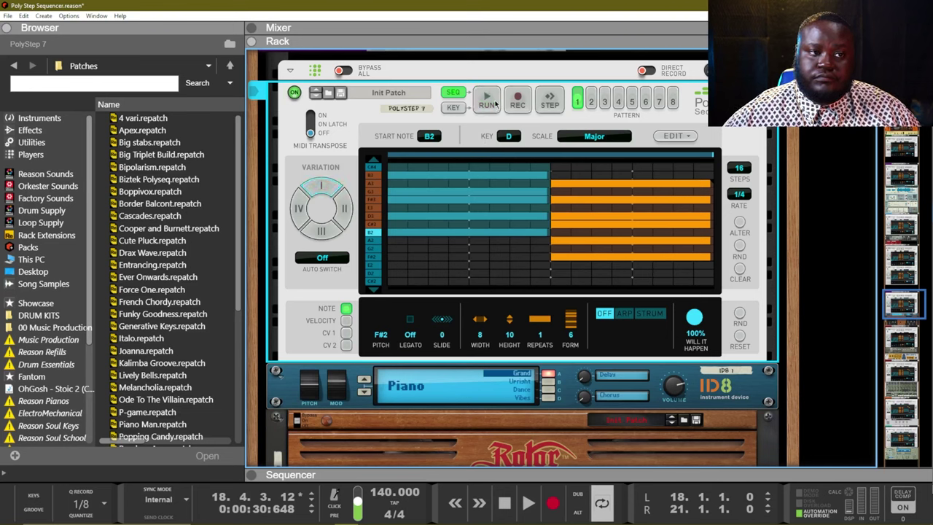
# In pattern 2, place an F2 chord at the first step with width 8, height 10 and form 6, at a 1/8 rate
pyautogui.click(590, 100)
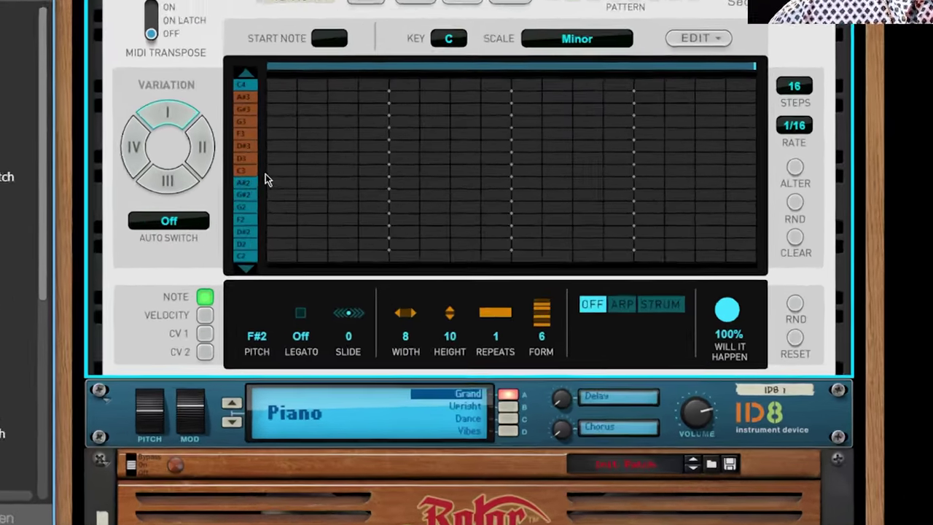
pyautogui.click(279, 219)
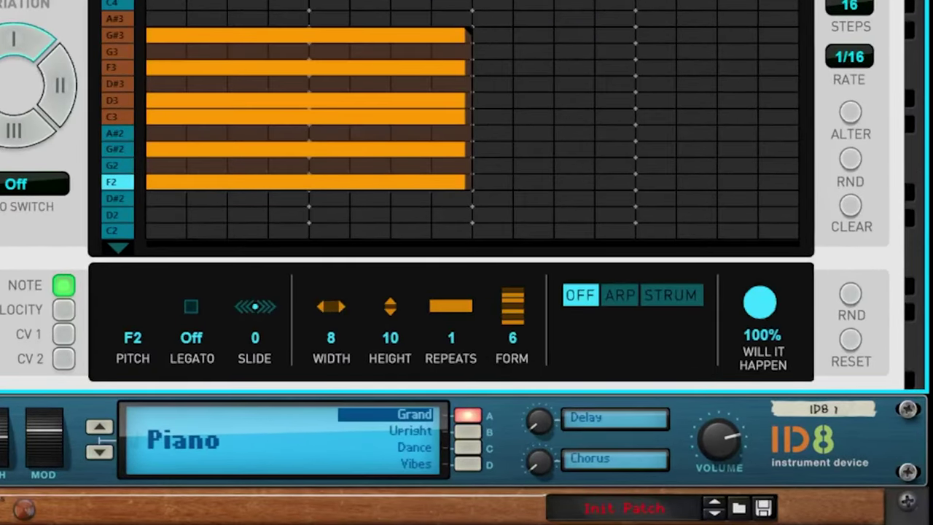
pyautogui.press('space')
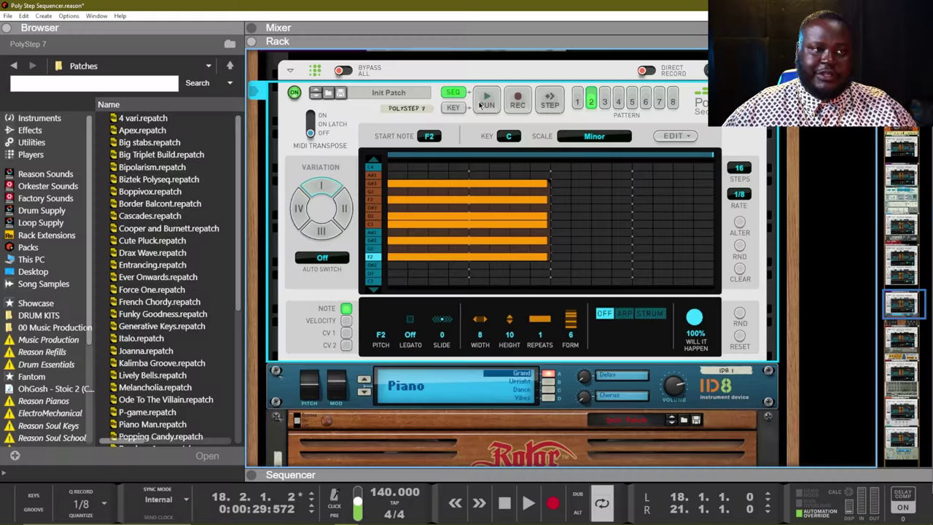
# Stretch the F2 chord to a width of 16 and set its height to 8 while auditioning it
pyautogui.moveTo(548, 187); pyautogui.dragTo(714, 241)
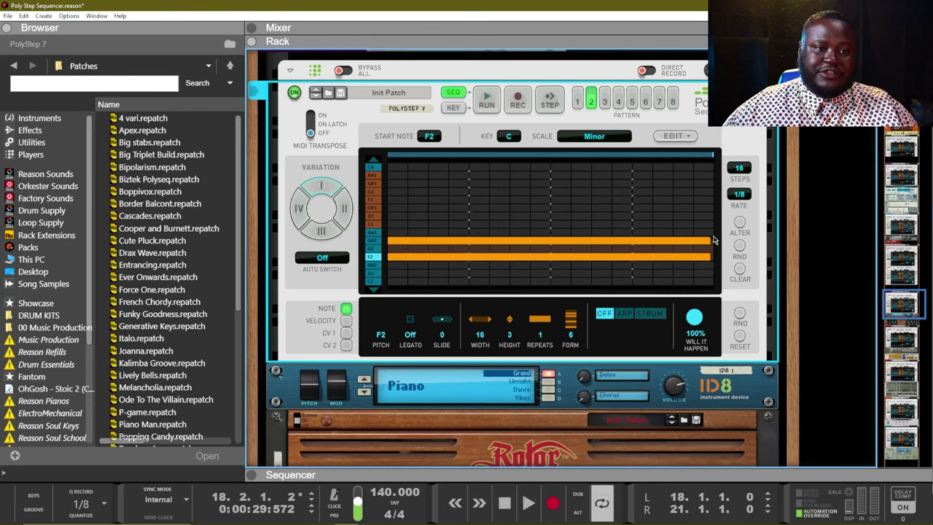
pyautogui.click(495, 96)
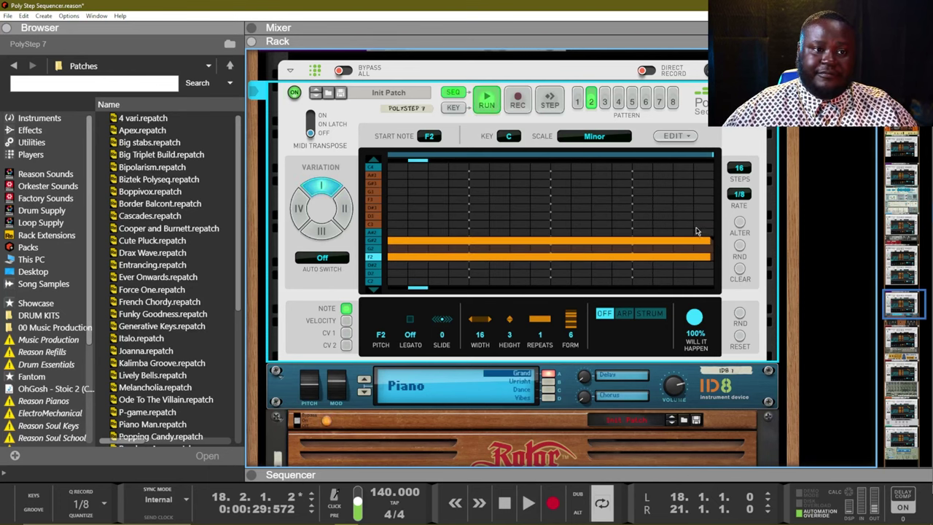
pyautogui.moveTo(717, 239); pyautogui.dragTo(711, 206)
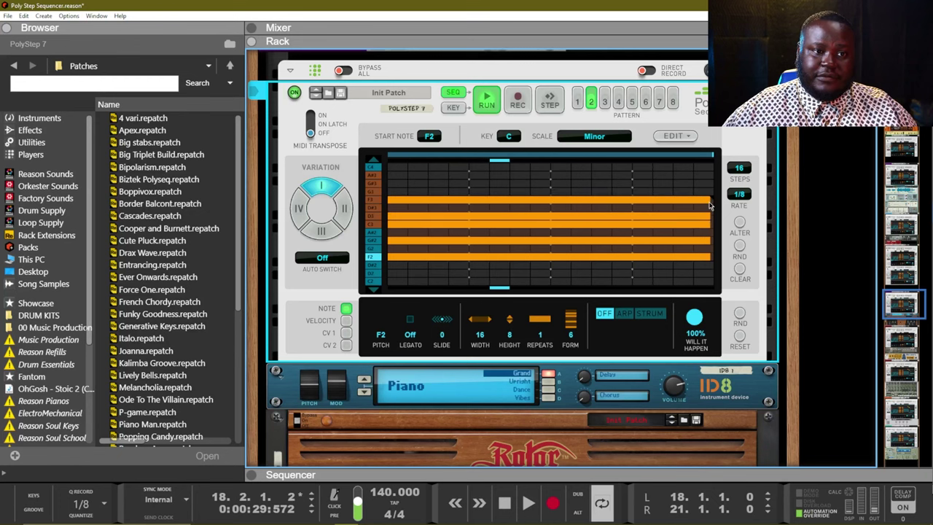
pyautogui.click(490, 100)
pyautogui.click(490, 101)
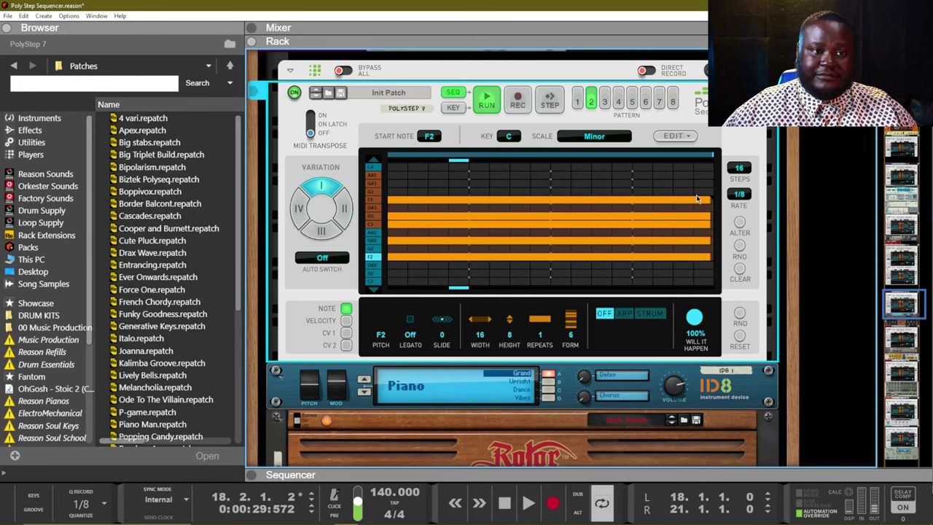
pyautogui.click(487, 102)
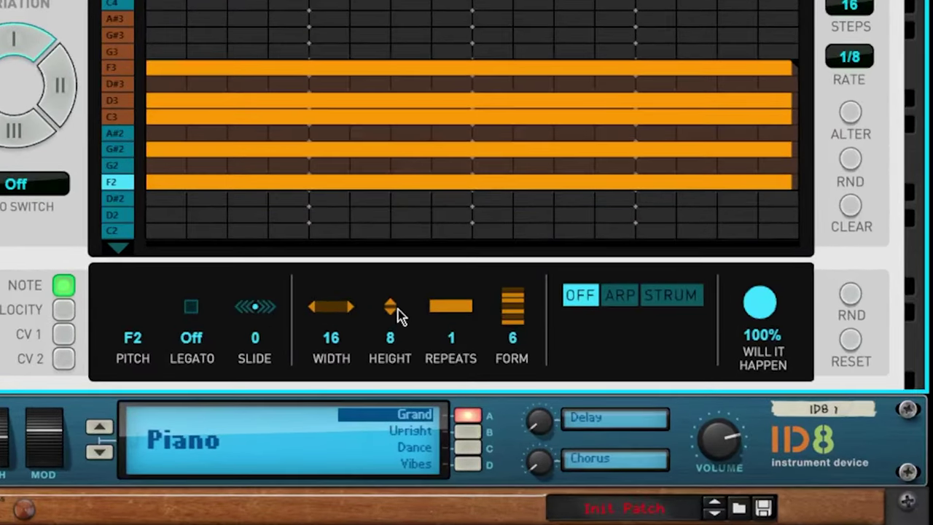
# Set the F2 chord's height to 11 and play it while trying chord forms 1 and 3, ending on form 4
pyautogui.moveTo(398, 309); pyautogui.dragTo(430, 280)
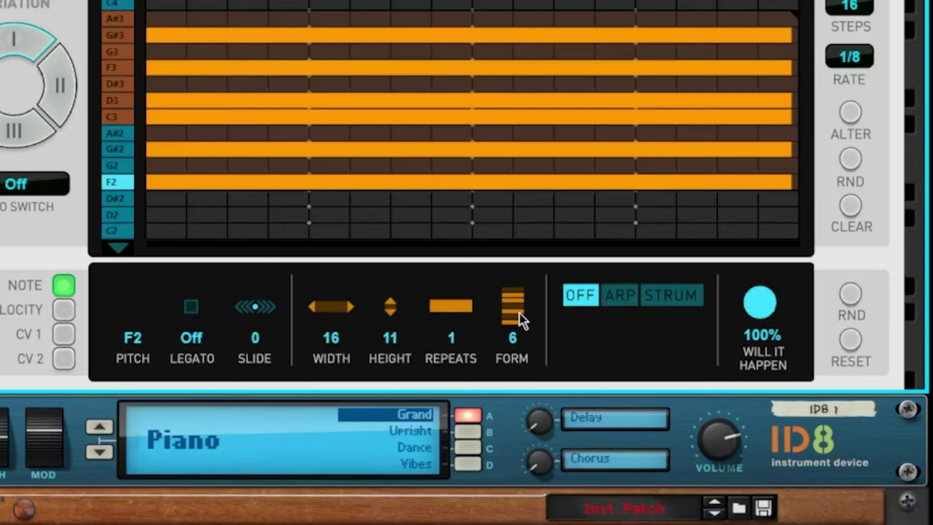
pyautogui.moveTo(519, 319); pyautogui.dragTo(576, 415)
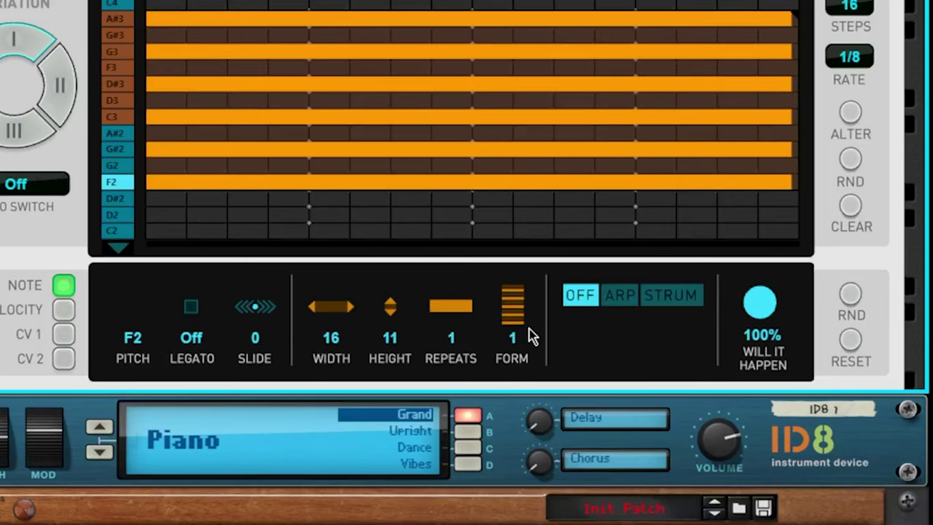
pyautogui.moveTo(515, 345); pyautogui.dragTo(432, 226)
pyautogui.press('space')
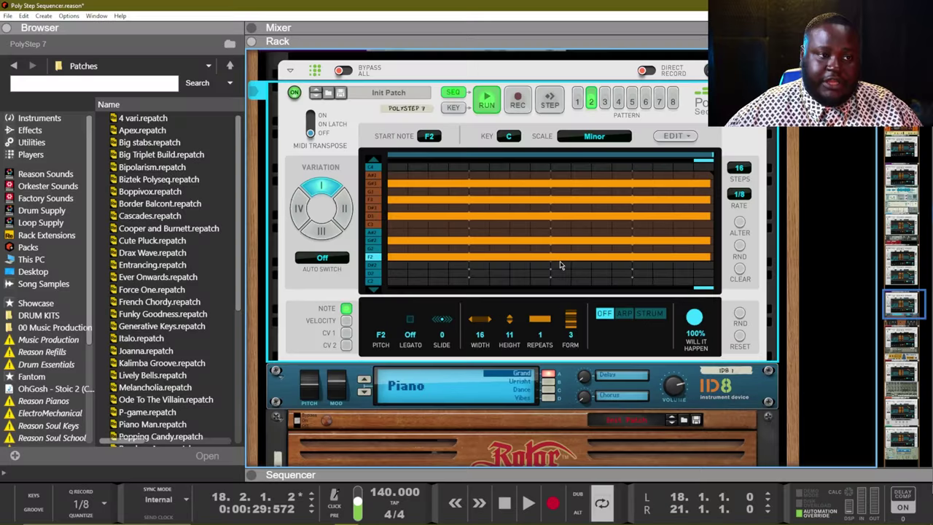
pyautogui.click(574, 321)
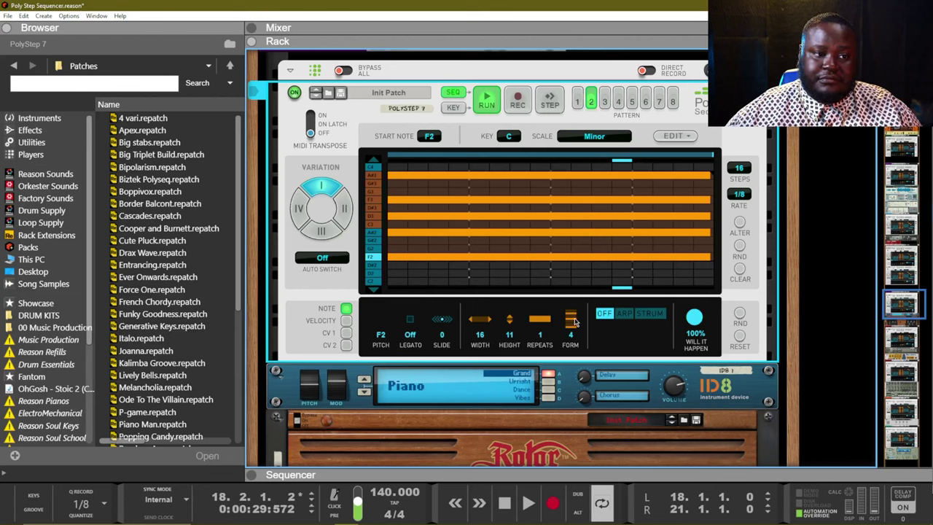
pyautogui.click(488, 106)
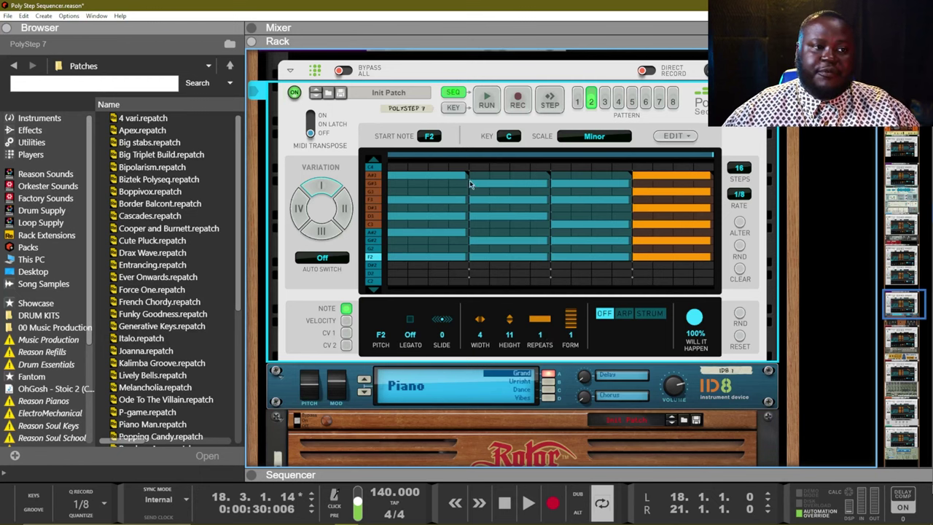
# Fill the pattern with four F2 chords of width 4, setting the second chord's height to 7 and the fourth's to 8
pyautogui.moveTo(552, 178); pyautogui.dragTo(550, 211)
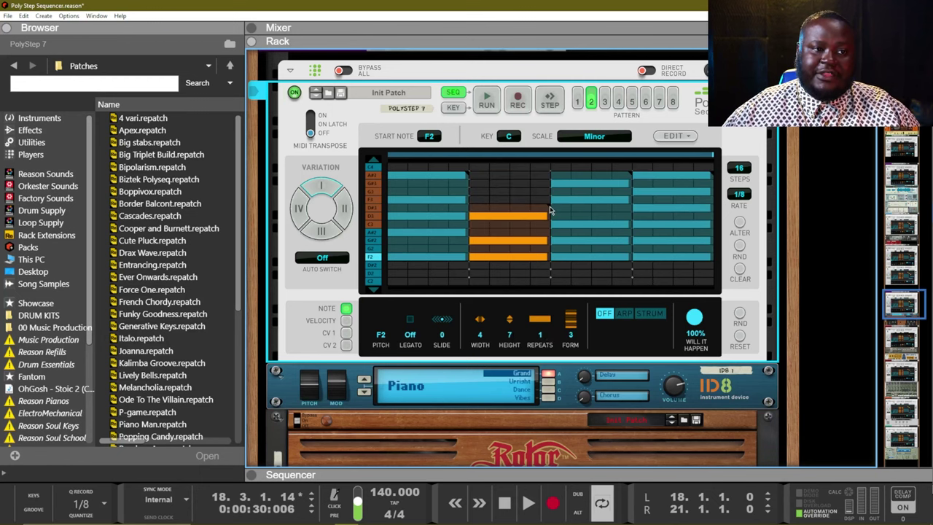
pyautogui.moveTo(709, 180); pyautogui.dragTo(712, 202)
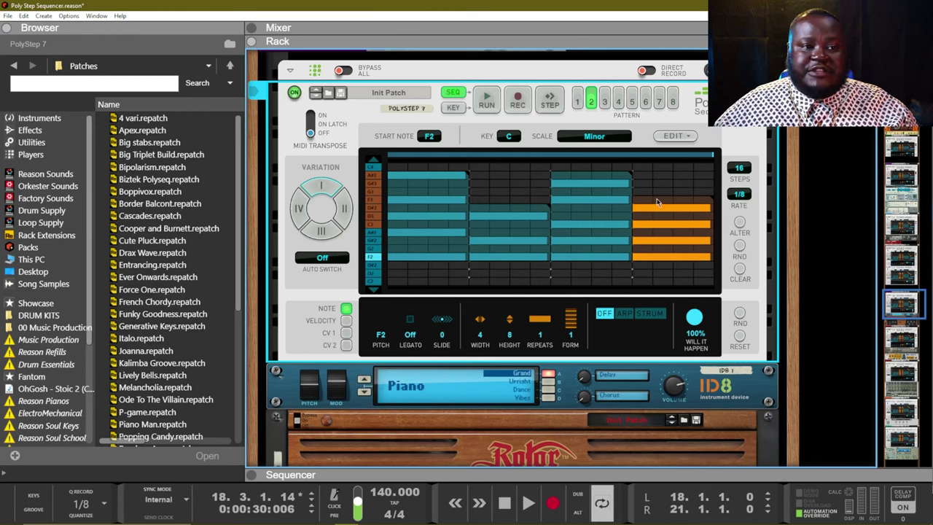
# Examine the pitch range and the root note of each of the four chords, and play the progression
pyautogui.click(375, 290)
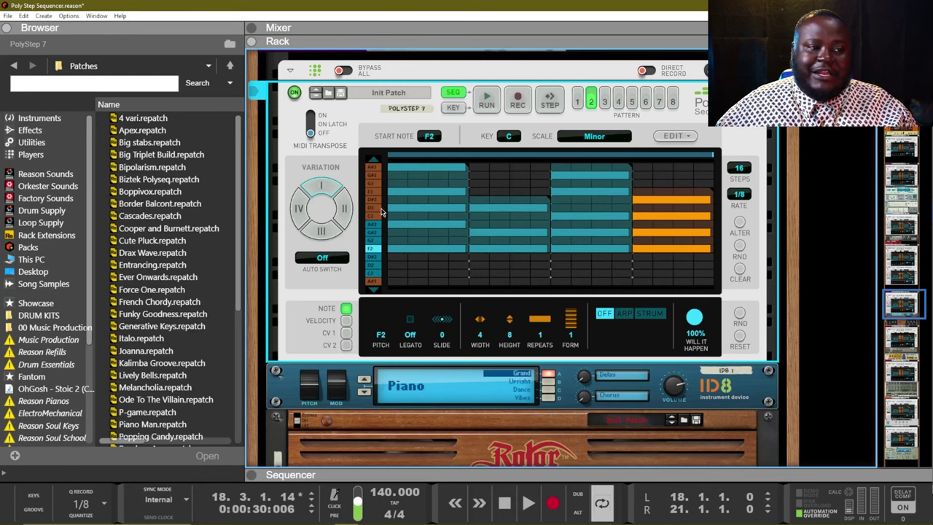
pyautogui.click(372, 160)
pyautogui.click(373, 159)
pyautogui.click(372, 160)
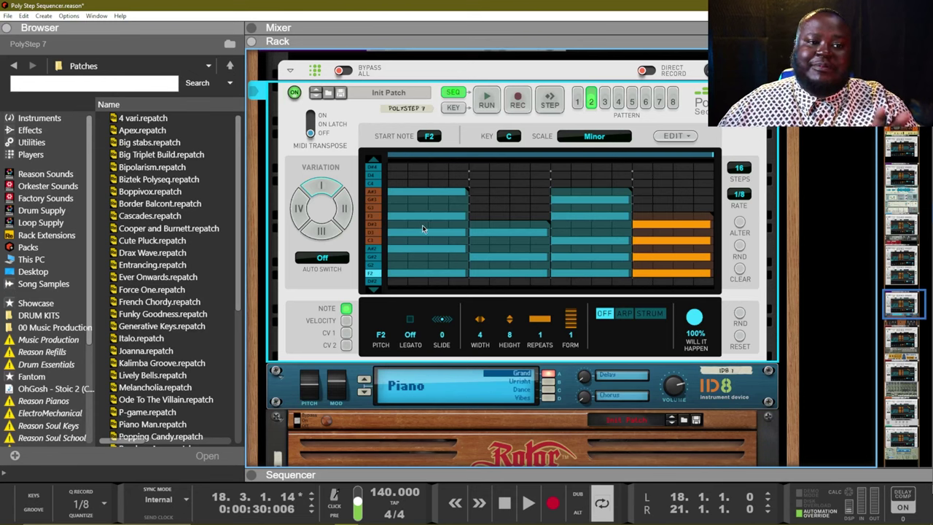
pyautogui.click(521, 275)
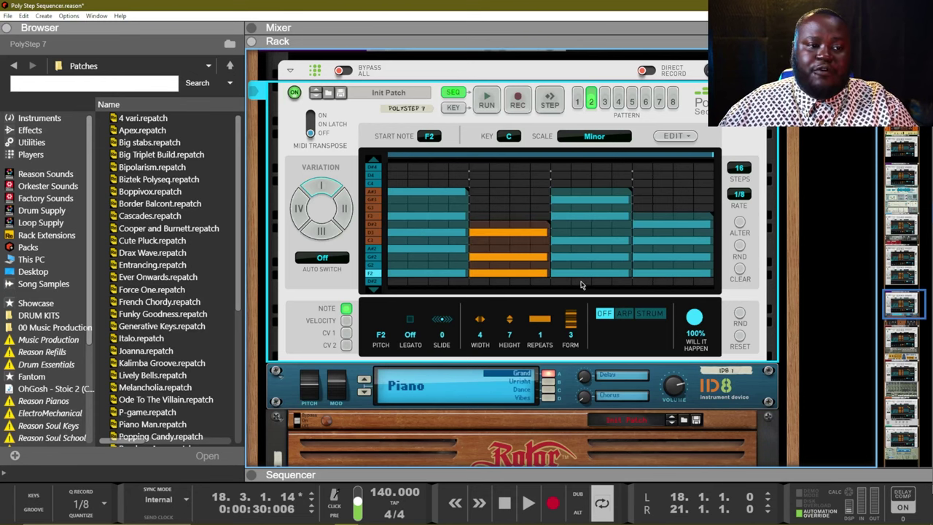
pyautogui.click(584, 280)
pyautogui.click(430, 274)
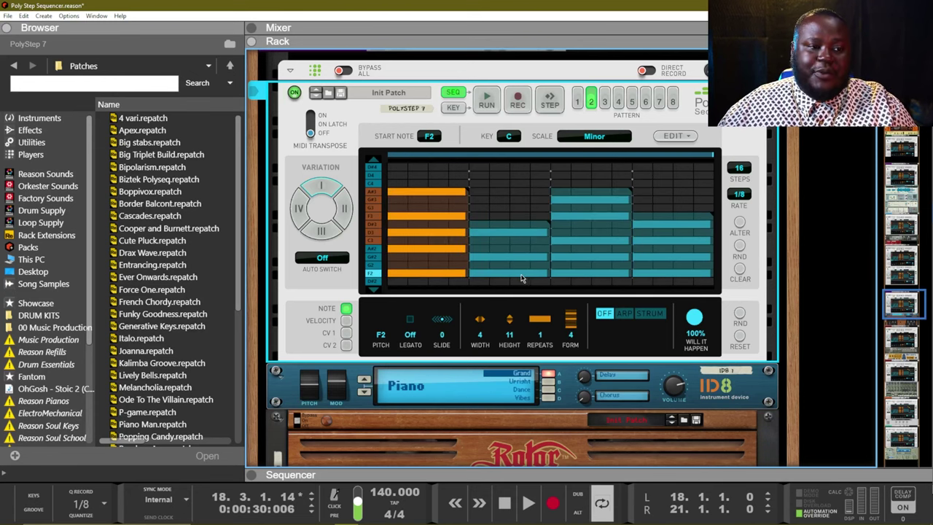
pyautogui.click(519, 275)
pyautogui.click(573, 278)
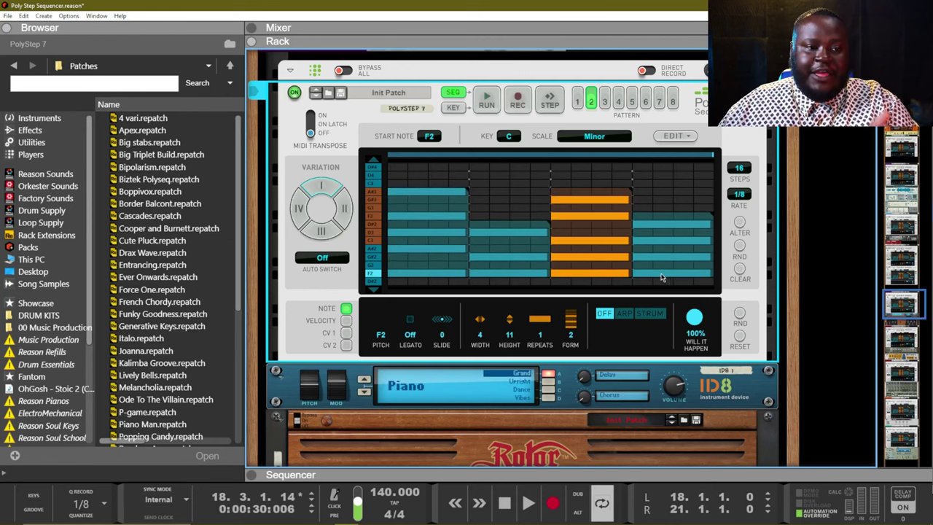
pyautogui.click(665, 276)
pyautogui.click(487, 102)
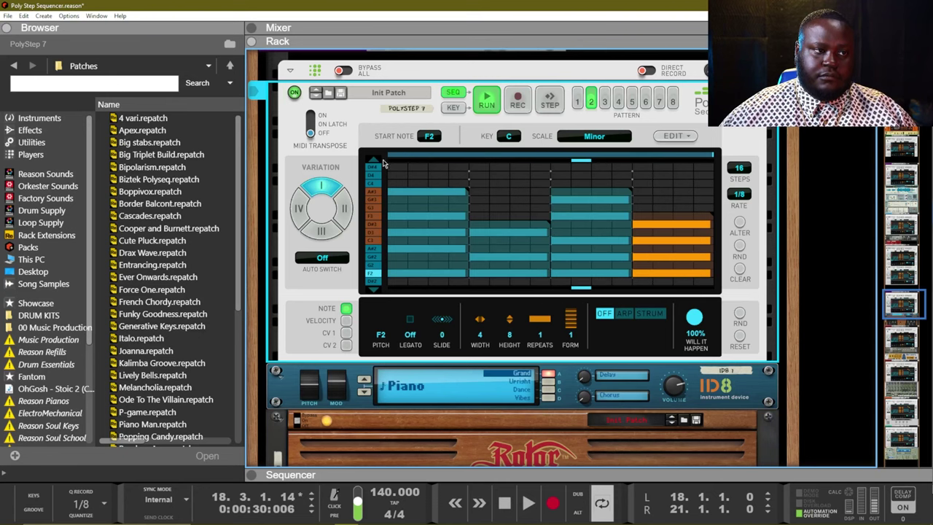
# Move the second chord's root to D2 and the third chord's root to G2
pyautogui.click(375, 161)
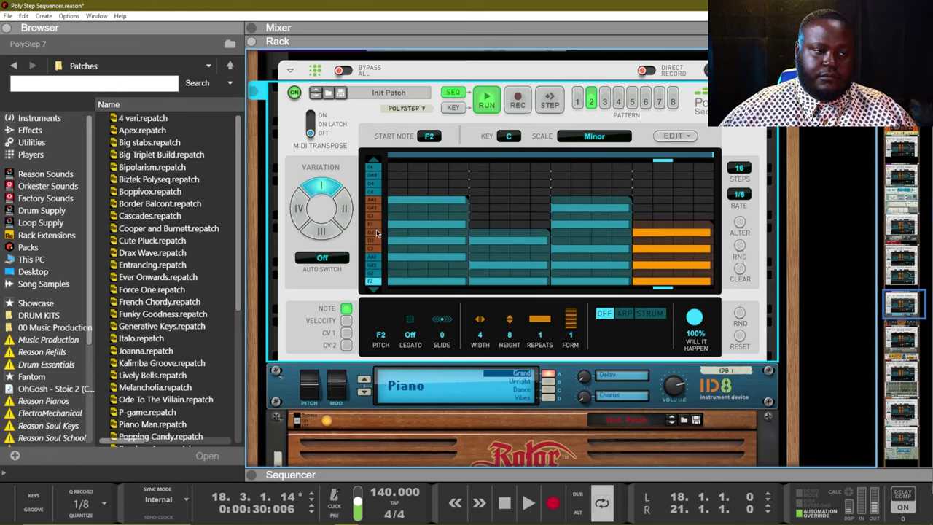
pyautogui.scroll(-3, 484, 225)
pyautogui.click(489, 259)
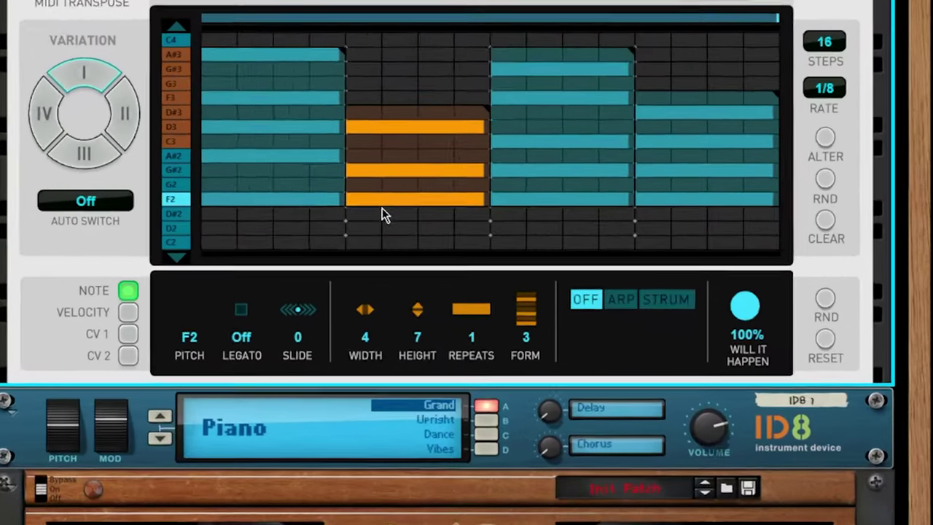
pyautogui.click(383, 228)
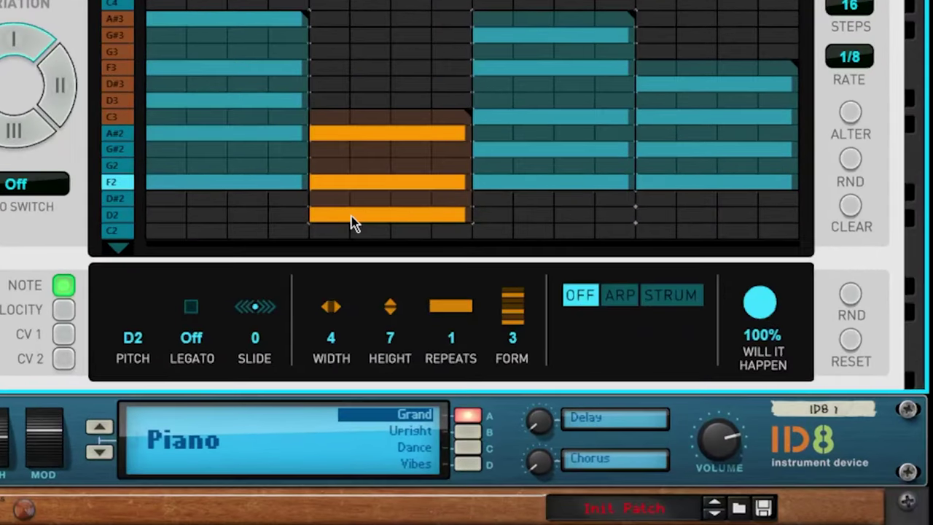
pyautogui.click(504, 178)
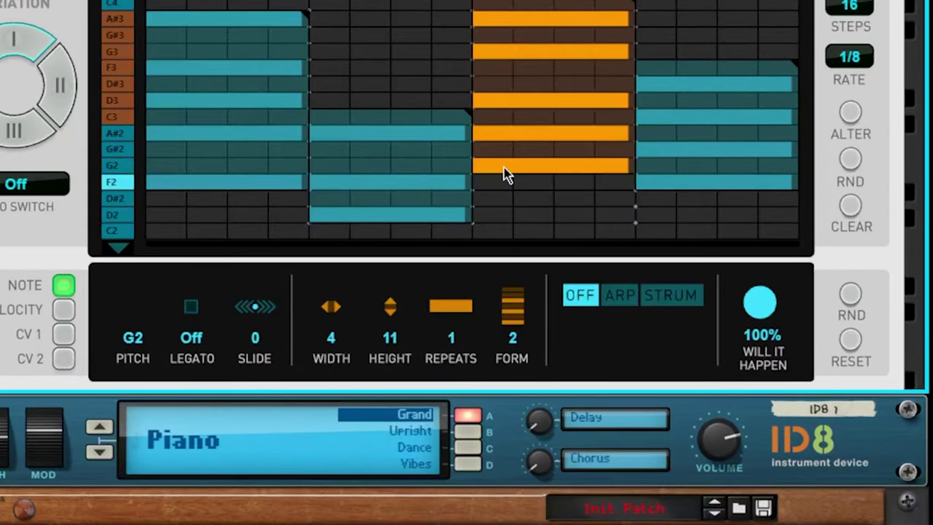
# Move the fourth chord's root down to D#2 and start playback of the progression
pyautogui.click(661, 198)
pyautogui.moveTo(660, 198)
pyautogui.mouseDown()
pyautogui.moveTo(662, 217)
pyautogui.moveTo(662, 206)
pyautogui.mouseUp()
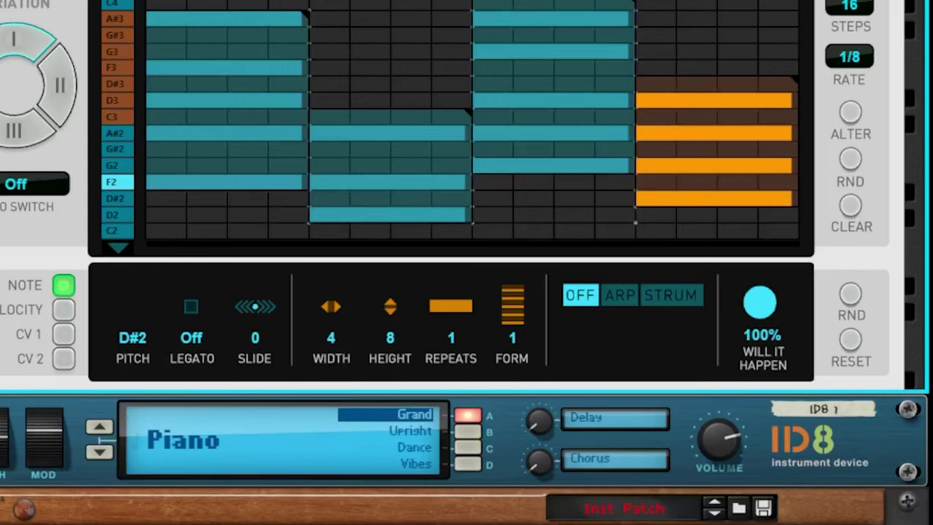
pyautogui.press('space')
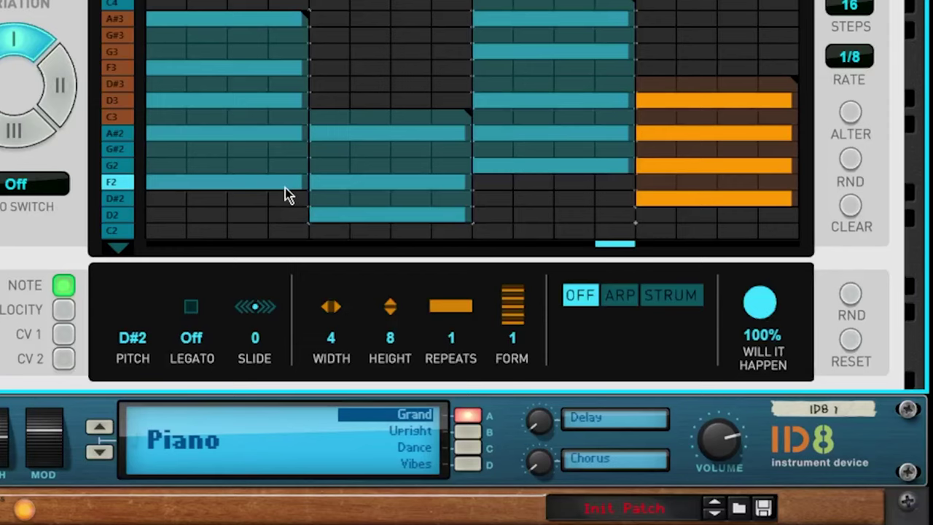
# Move the first chord's root to A#2 and the second chord's root to C3 while the pattern plays
pyautogui.click(281, 136)
pyautogui.click(279, 122)
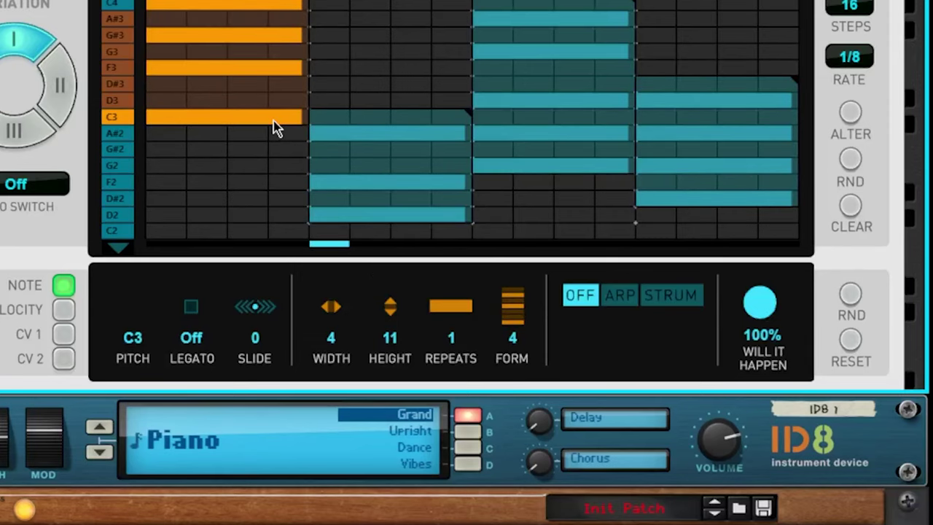
pyautogui.click(273, 137)
pyautogui.click(402, 139)
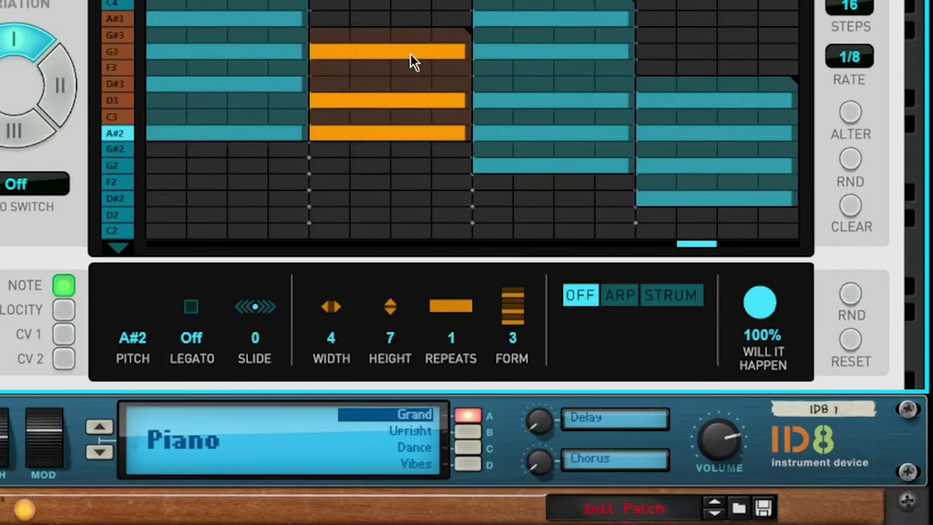
pyautogui.moveTo(410, 62); pyautogui.dragTo(410, 44)
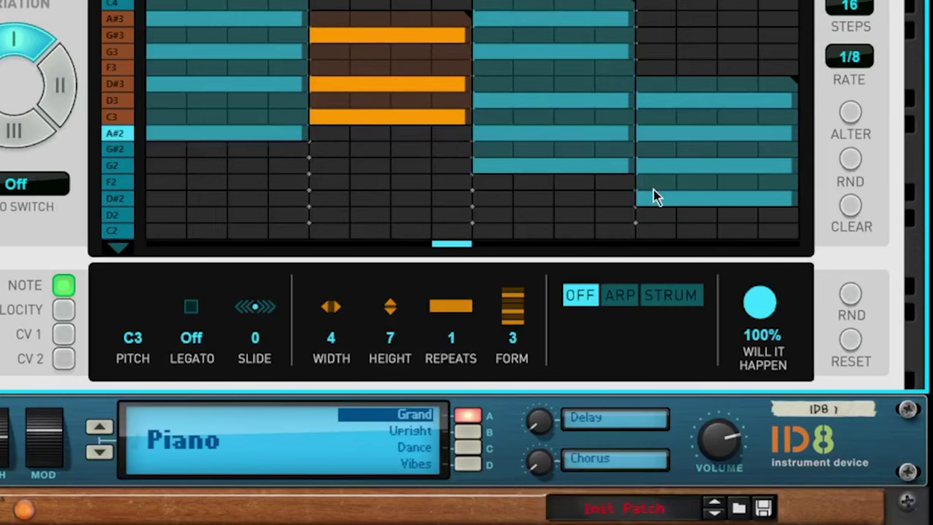
# Raise the fourth chord's root in stages to C3 during playback, and stop the sequencer
pyautogui.moveTo(684, 206); pyautogui.dragTo(681, 157)
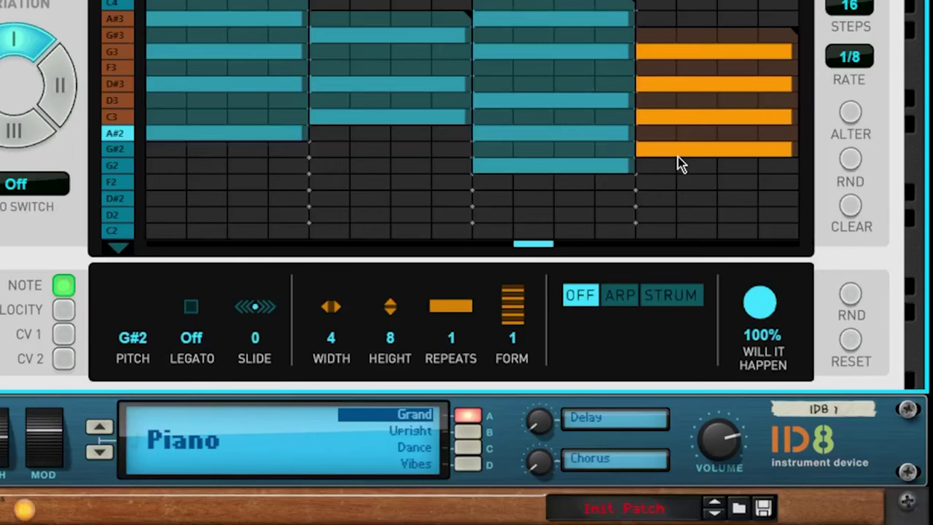
pyautogui.moveTo(679, 156); pyautogui.dragTo(683, 108)
pyautogui.moveTo(608, 165)
pyautogui.mouseDown()
pyautogui.moveTo(611, 105)
pyautogui.moveTo(615, 178)
pyautogui.mouseUp()
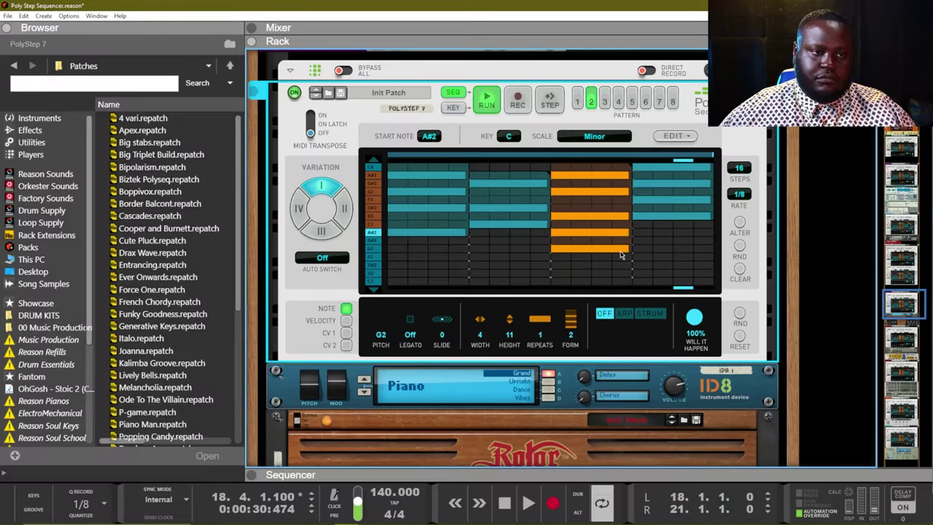
pyautogui.click(651, 222)
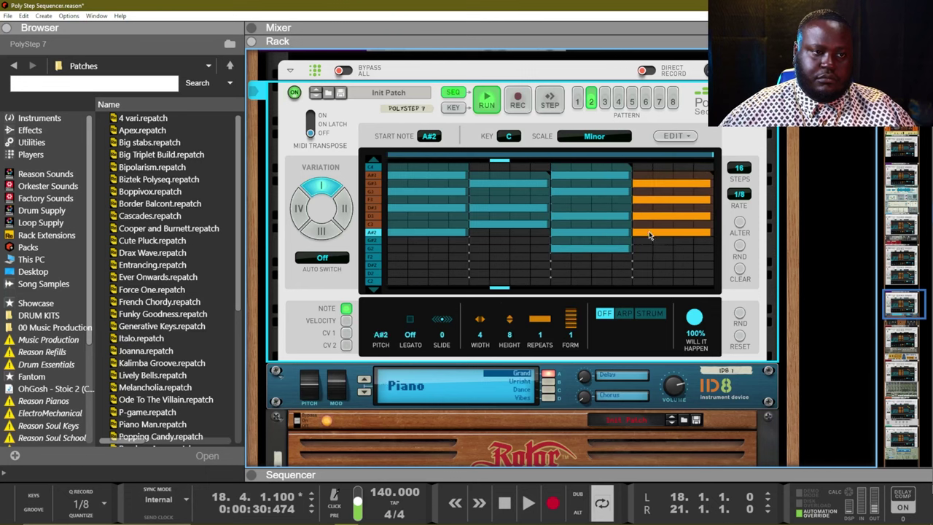
pyautogui.moveTo(650, 222); pyautogui.dragTo(651, 230)
pyautogui.press('space')
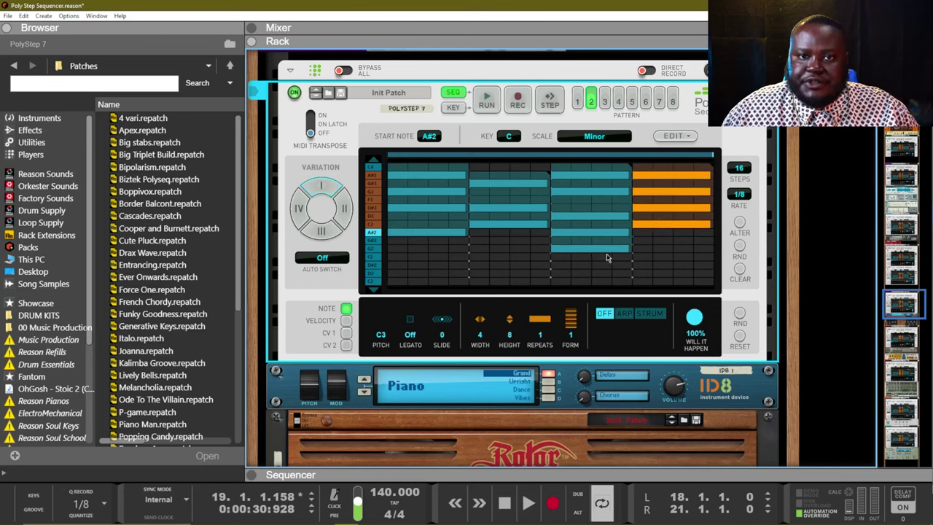
# Set all four chords to an upward arpeggio, comparing the fourth chord with the arpeggio off and on
pyautogui.click(421, 239)
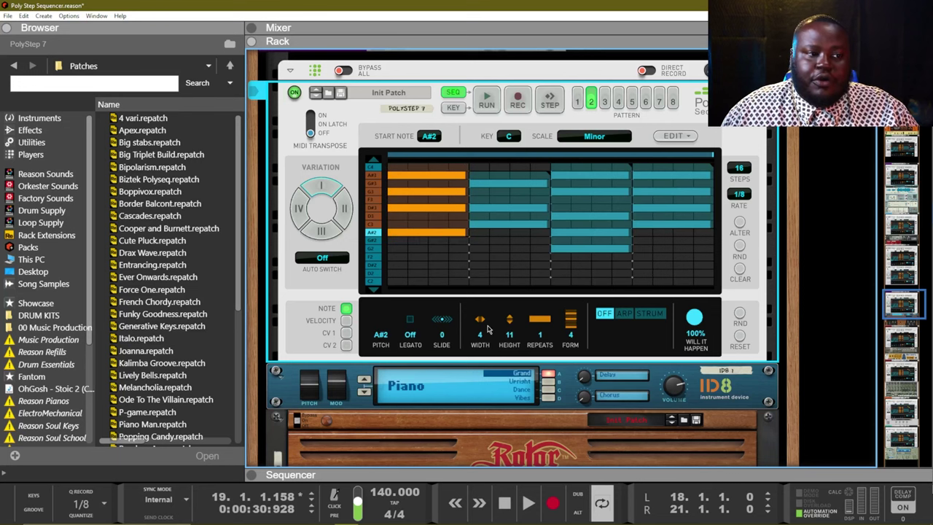
pyautogui.moveTo(442, 322); pyautogui.dragTo(482, 289)
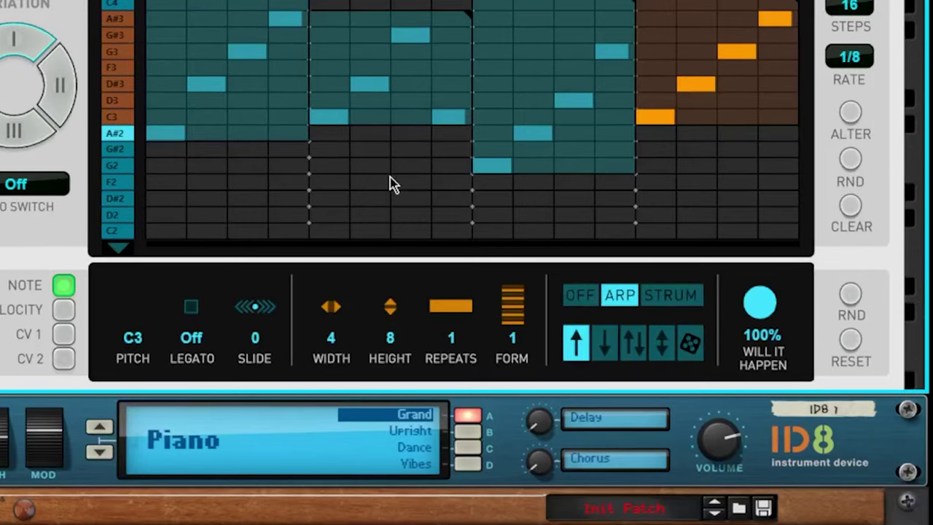
pyautogui.click(588, 299)
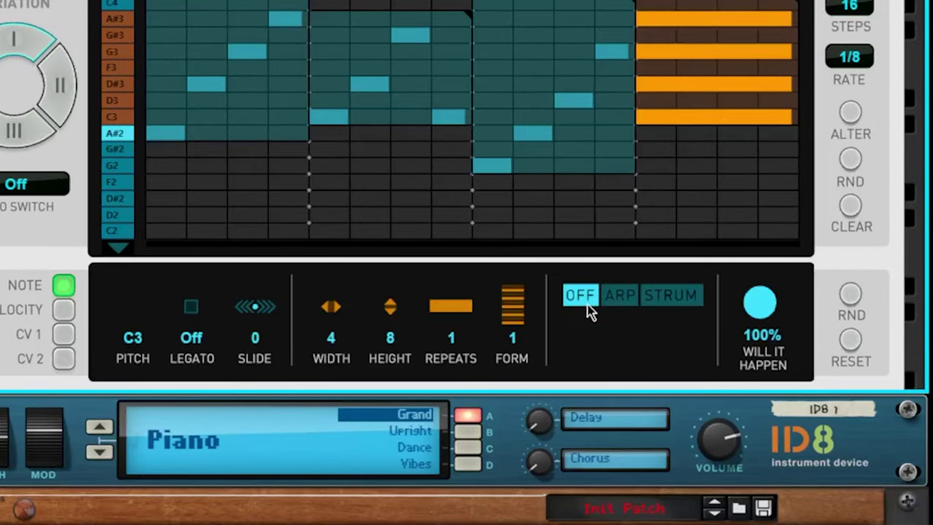
pyautogui.click(621, 299)
pyautogui.click(584, 299)
pyautogui.click(602, 299)
pyautogui.click(595, 299)
pyautogui.click(615, 302)
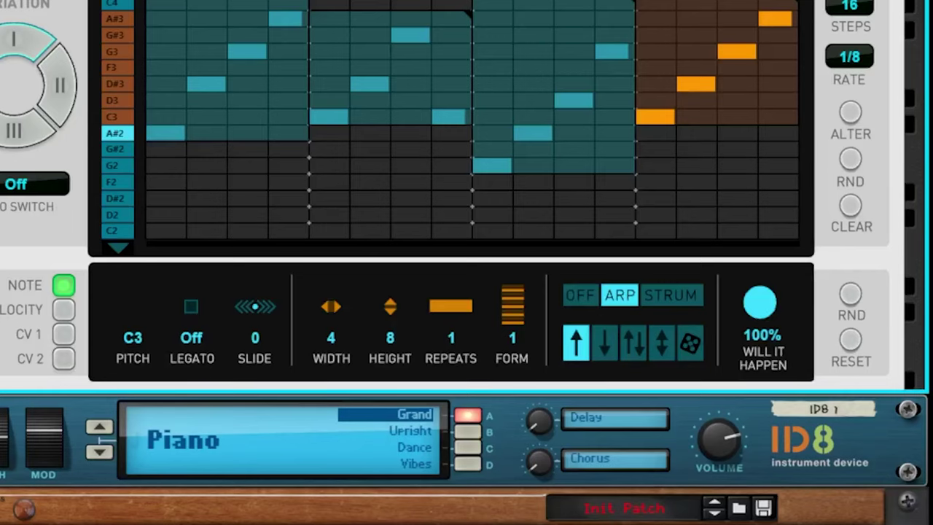
# Play the arpeggiated progression and lower the first chord's root to F2 and the second chord's to G#2
pyautogui.press('space')
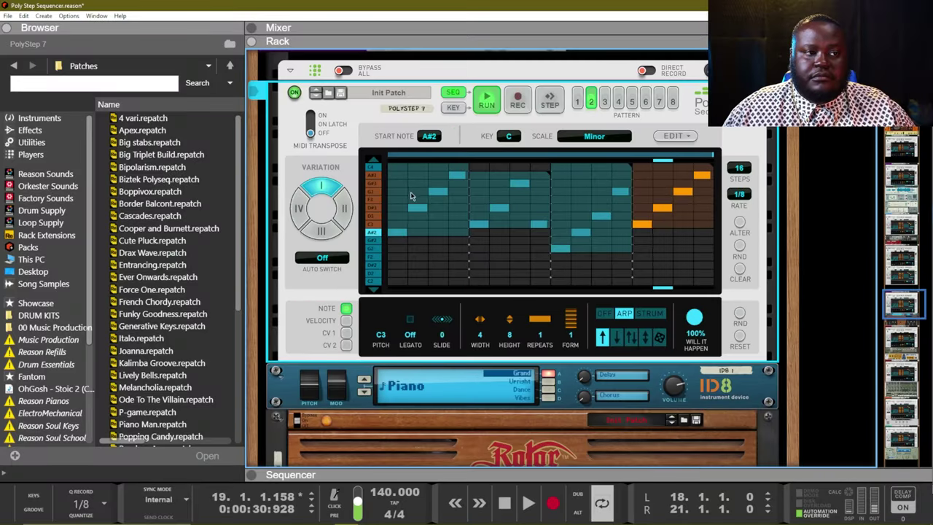
pyautogui.moveTo(412, 218); pyautogui.dragTo(412, 243)
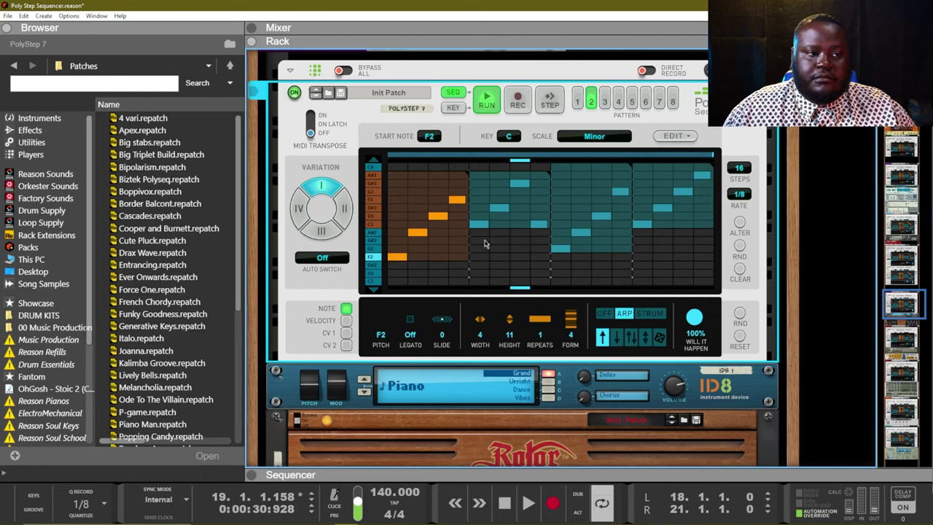
pyautogui.moveTo(479, 226); pyautogui.dragTo(481, 246)
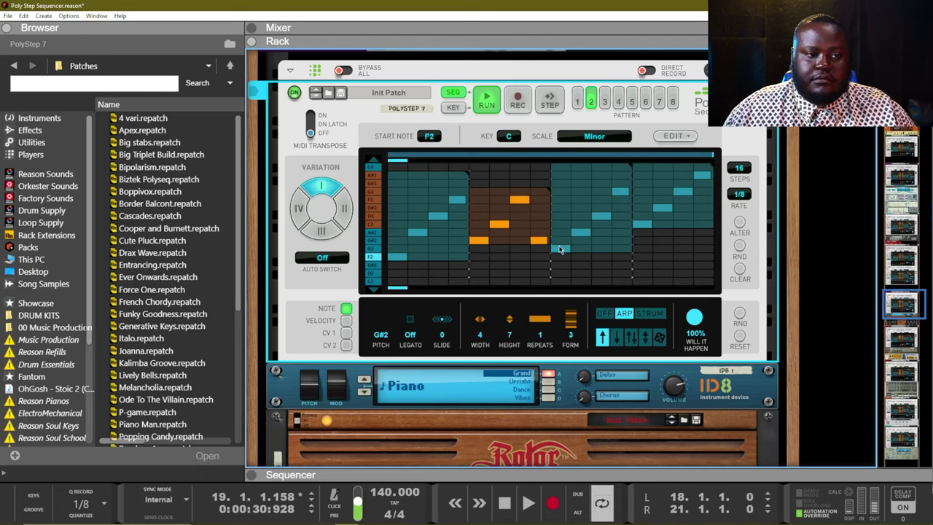
pyautogui.click(561, 249)
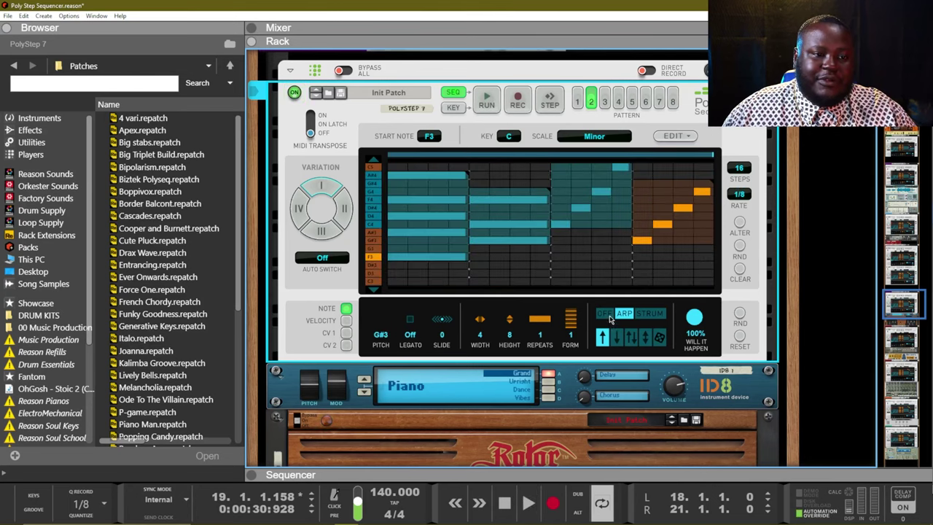
# Turn off the arpeggio on the fourth and third chords
pyautogui.click(608, 314)
pyautogui.click(571, 231)
pyautogui.click(607, 314)
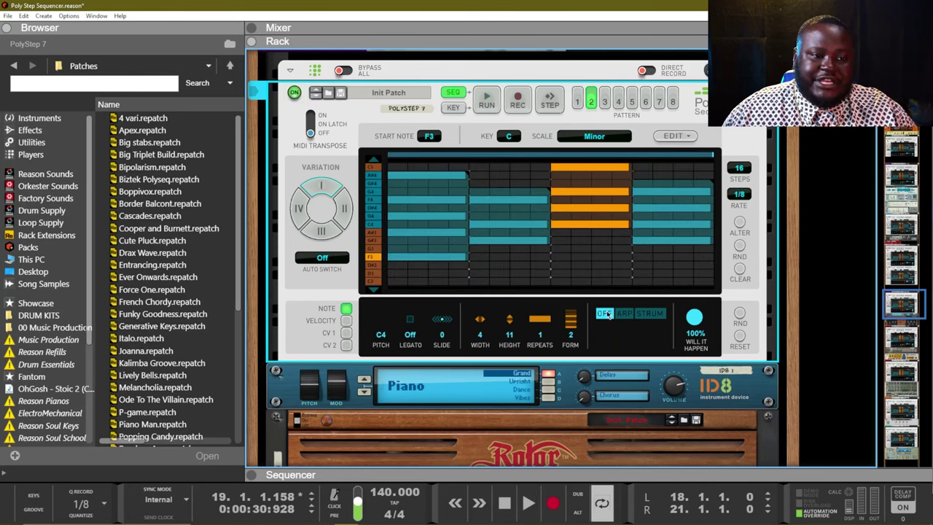
# Set the third and first chords to Strum, adjusting the third chord's strum amount and trying its downward direction
pyautogui.click(648, 314)
pyautogui.moveTo(655, 337); pyautogui.dragTo(643, 228)
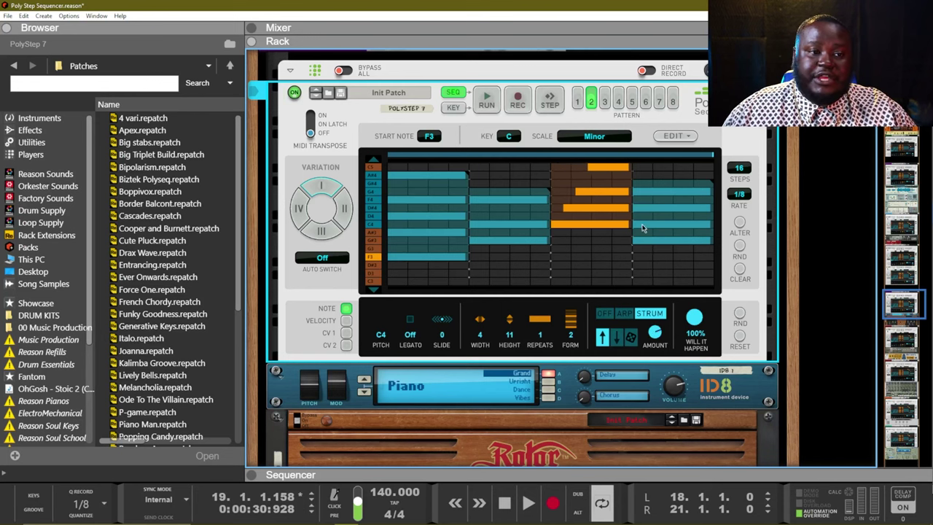
pyautogui.click(620, 338)
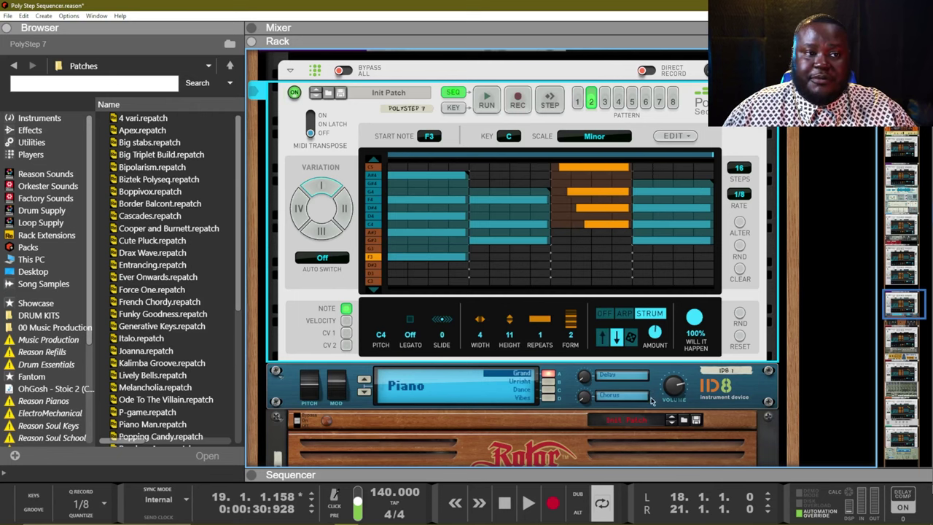
pyautogui.click(403, 208)
pyautogui.click(649, 314)
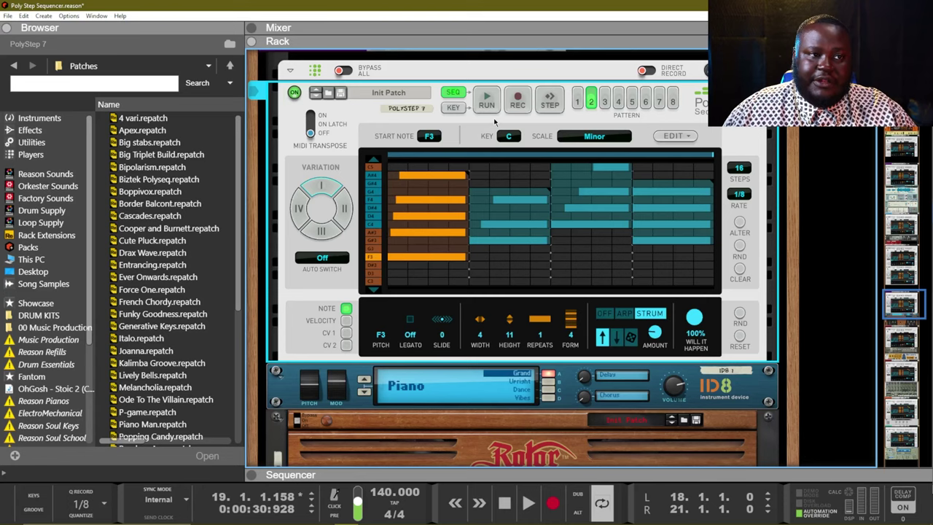
# Play the strummed progression and give the fourth chord a downward strum with an increased amount
pyautogui.scroll(2, 496, 122)
pyautogui.click(487, 168)
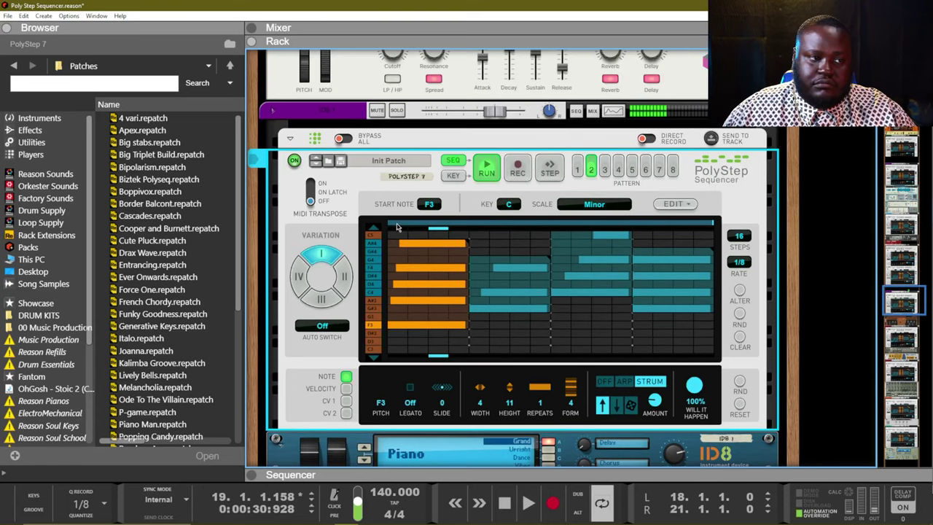
pyautogui.click(373, 227)
pyautogui.click(373, 227)
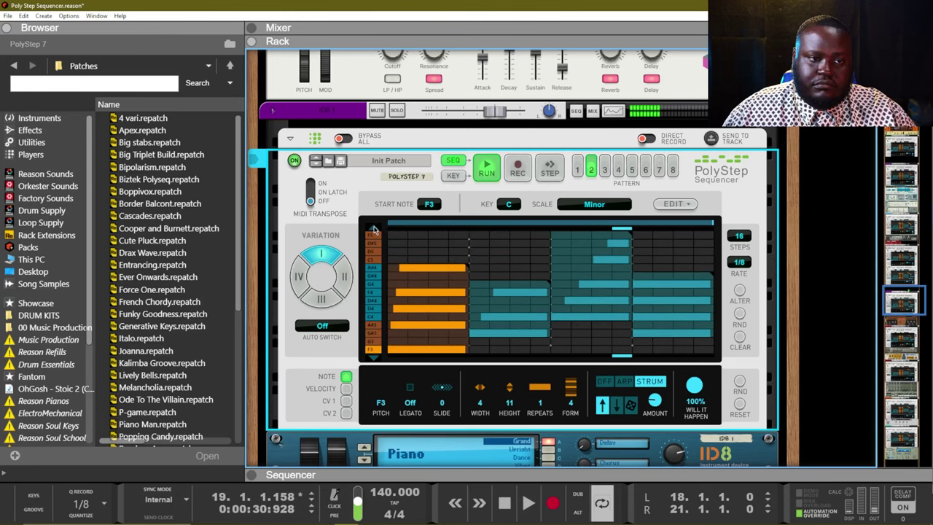
pyautogui.scroll(-2, 657, 271)
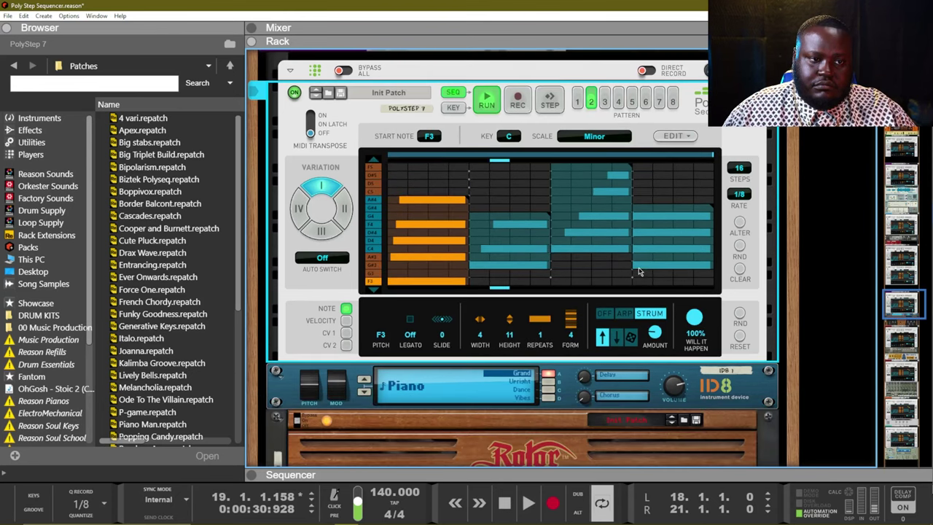
pyautogui.moveTo(639, 271); pyautogui.dragTo(711, 211)
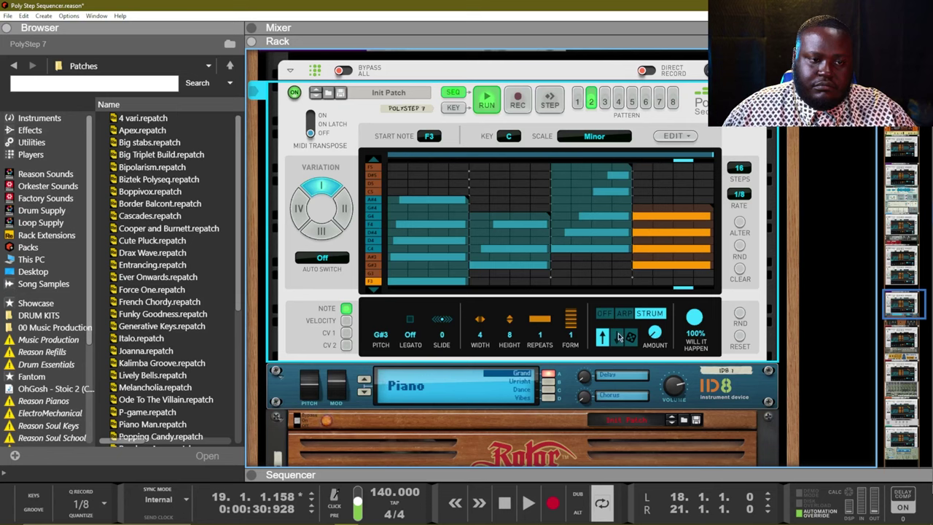
pyautogui.click(617, 337)
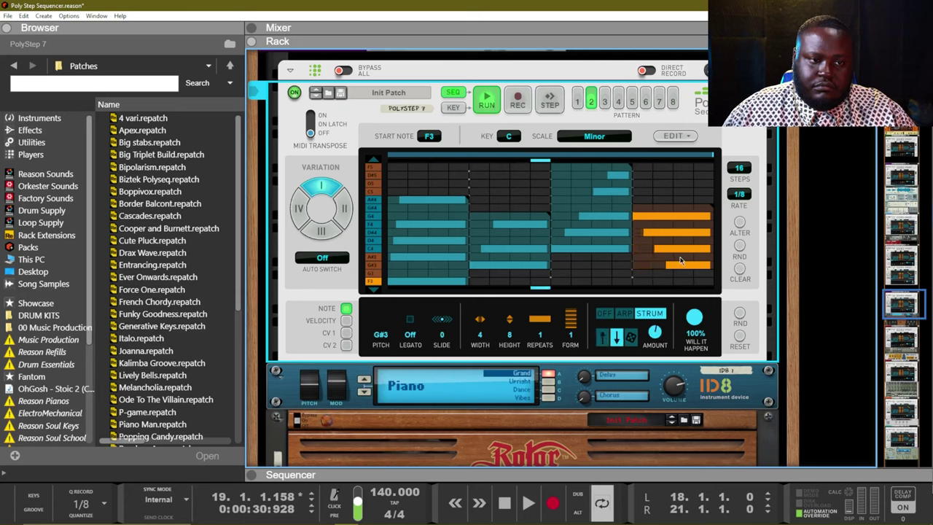
pyautogui.click(683, 303)
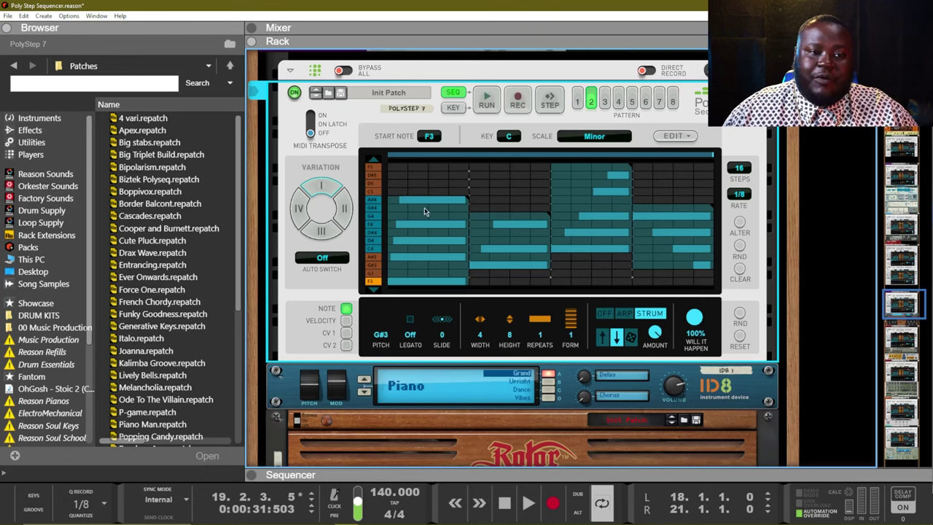
# Set the second chord's Will It Happen probability to 50% and run the pattern to hear the effect
pyautogui.click(490, 271)
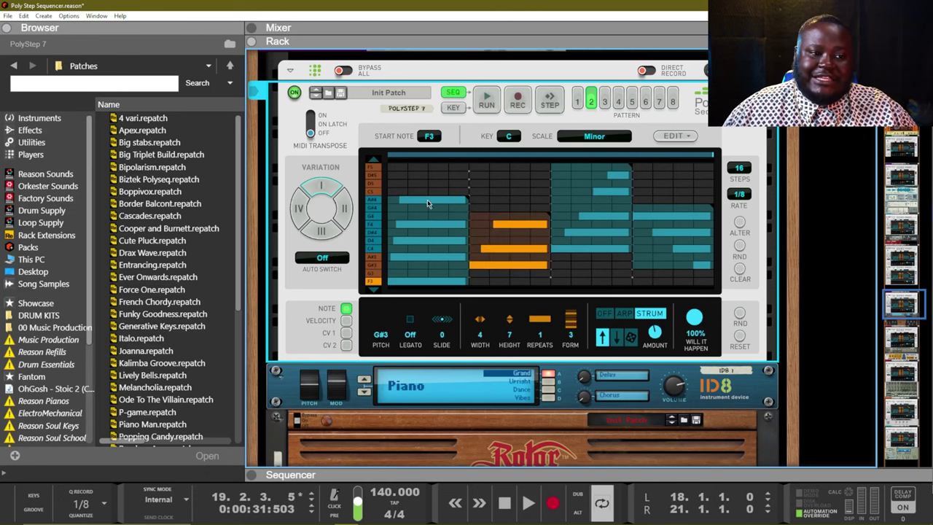
pyautogui.click(694, 321)
pyautogui.click(710, 348)
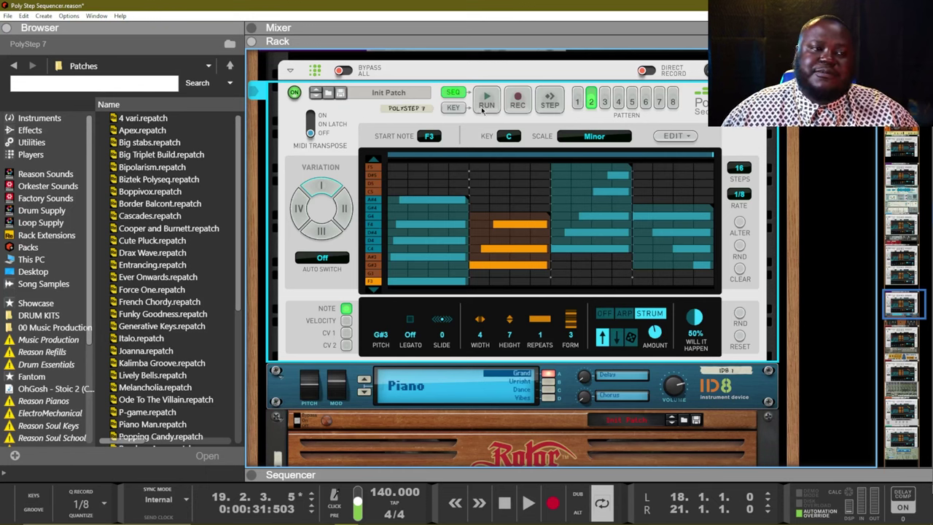
pyautogui.click(485, 106)
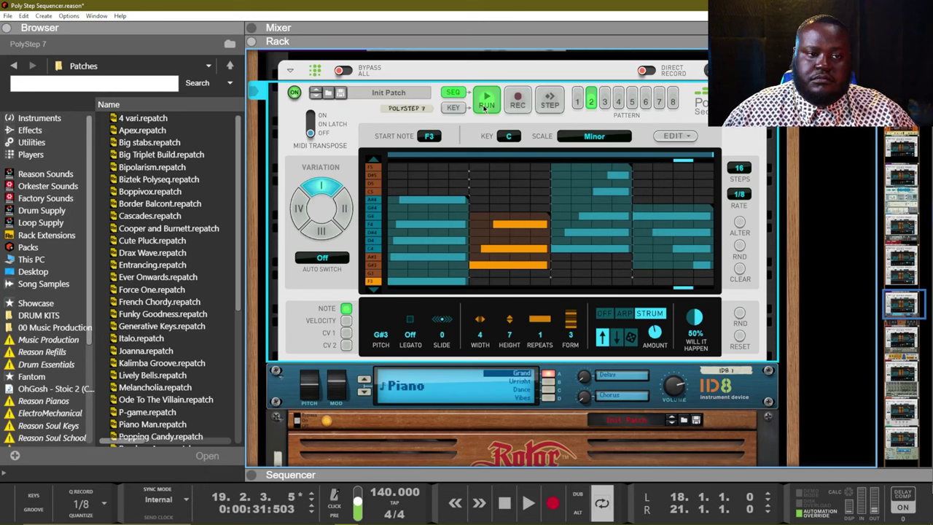
pyautogui.click(487, 102)
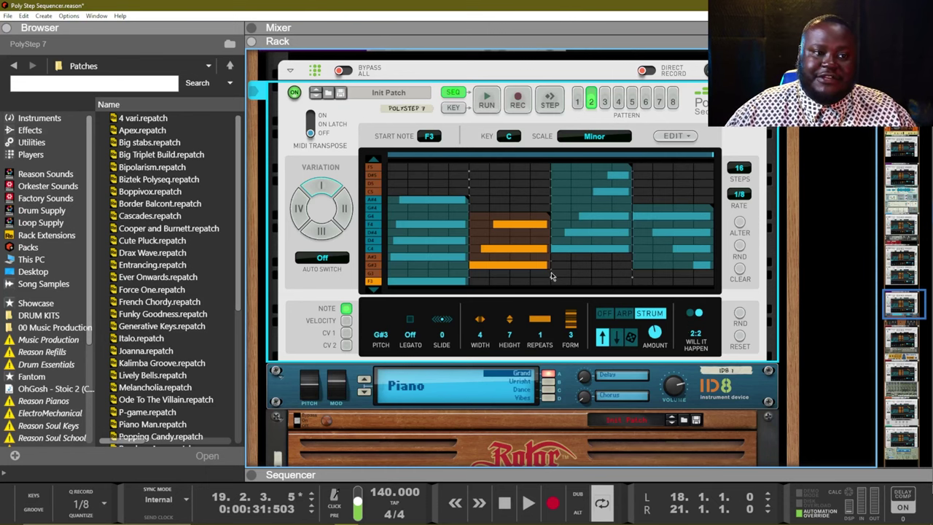
# Check the Will It Happen setting of the third and fourth chords, and return the second chord's to 100%
pyautogui.click(611, 253)
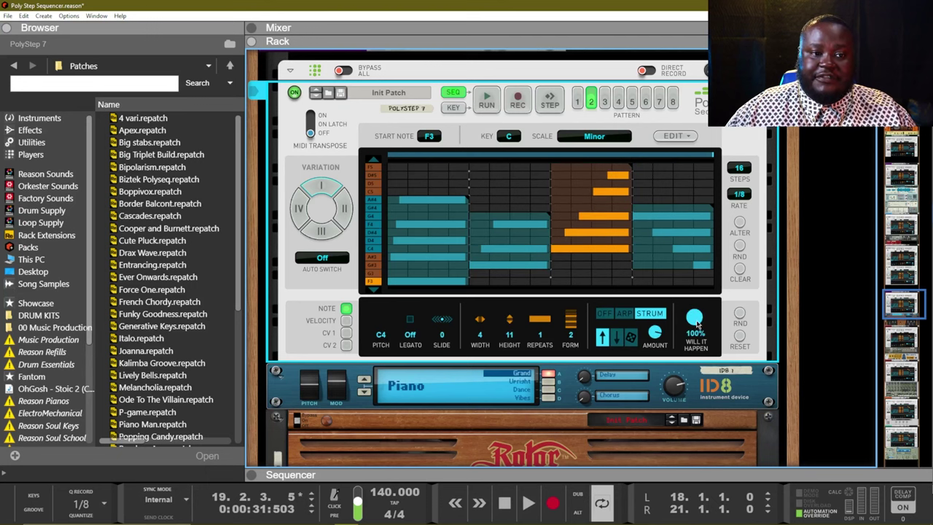
pyautogui.click(678, 223)
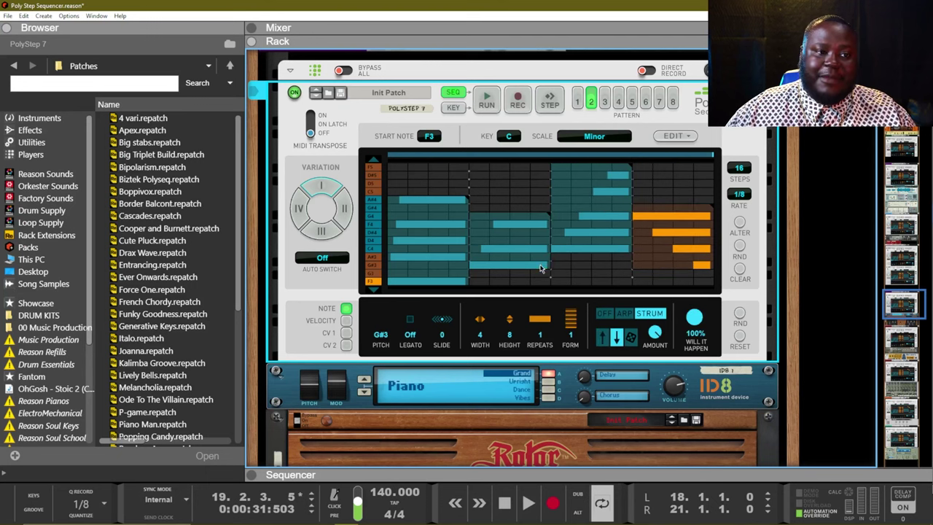
pyautogui.click(544, 272)
pyautogui.moveTo(694, 316); pyautogui.dragTo(694, 305)
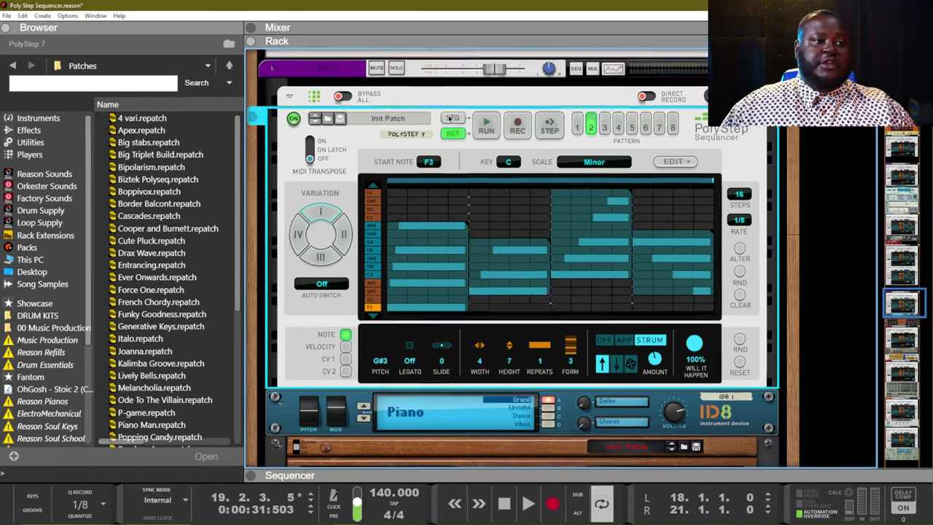
# Switch the PolyStep Sequencer from KEY to SEQ mode
pyautogui.click(452, 83)
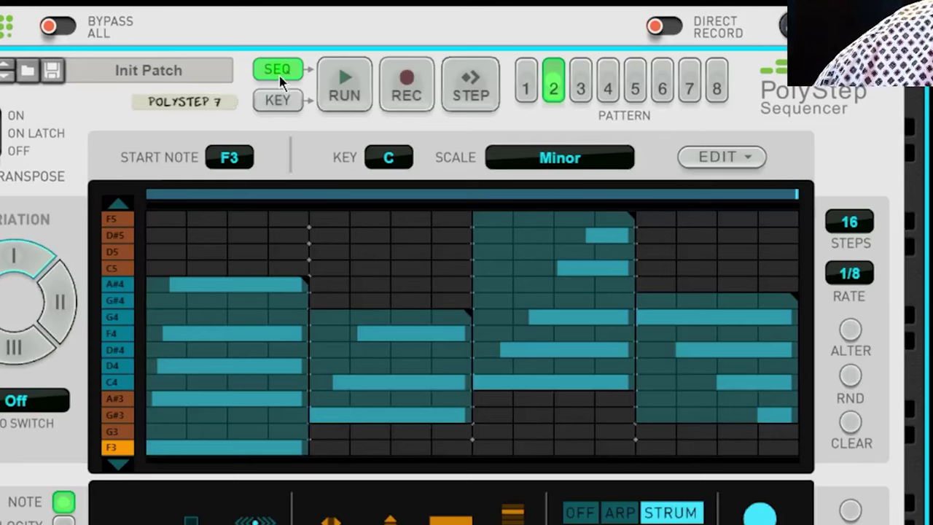
# Run the piano chord pattern in SEQ mode to hear it, and stop it
pyautogui.click(338, 75)
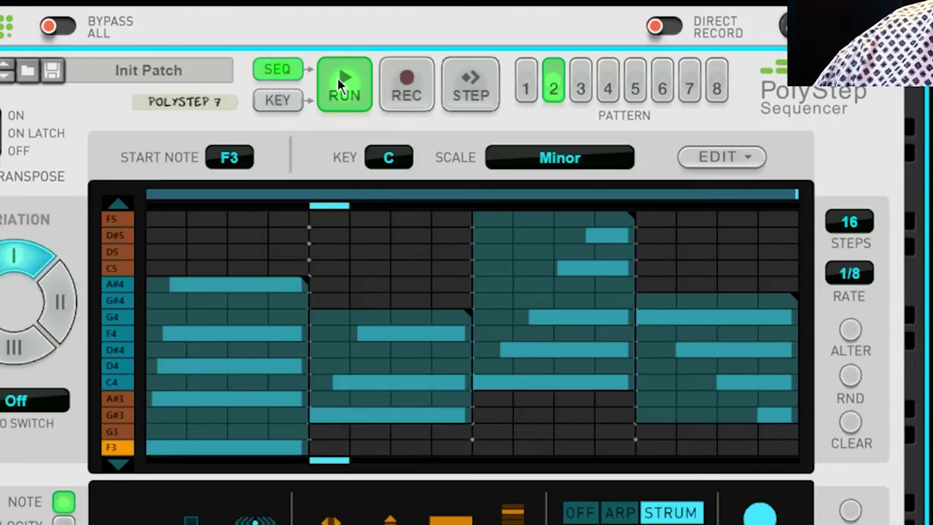
pyautogui.click(340, 86)
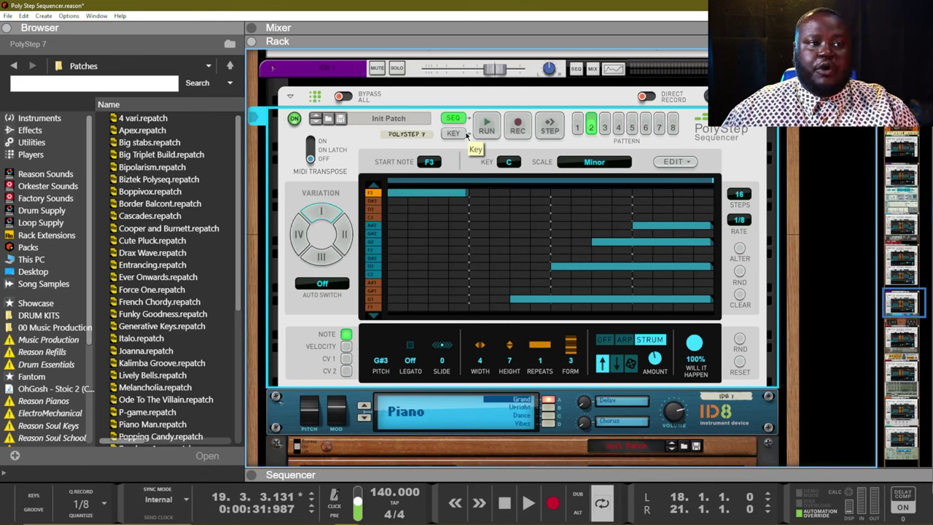
# Record notes into pattern 2 while it runs in SEQ mode, check them in the lower note lanes, and stop the pattern
pyautogui.click(516, 121)
pyautogui.click(489, 129)
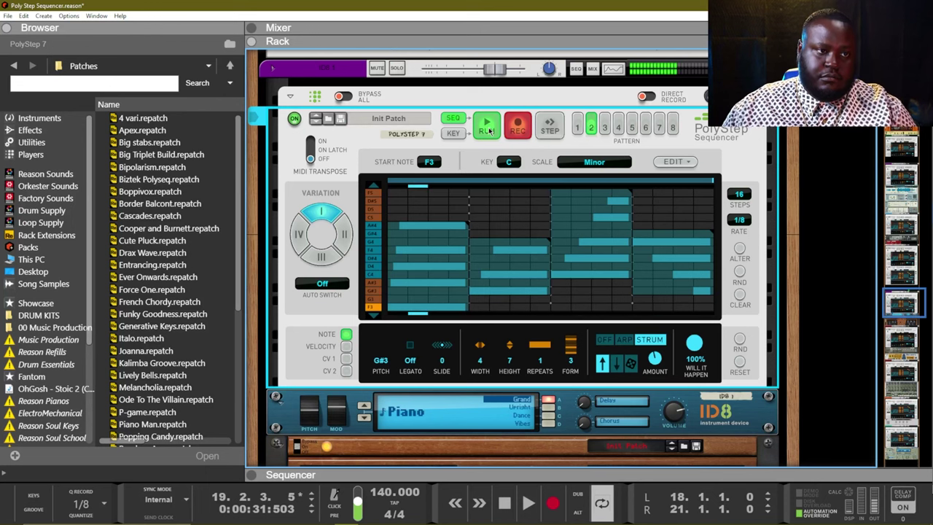
pyautogui.click(374, 314)
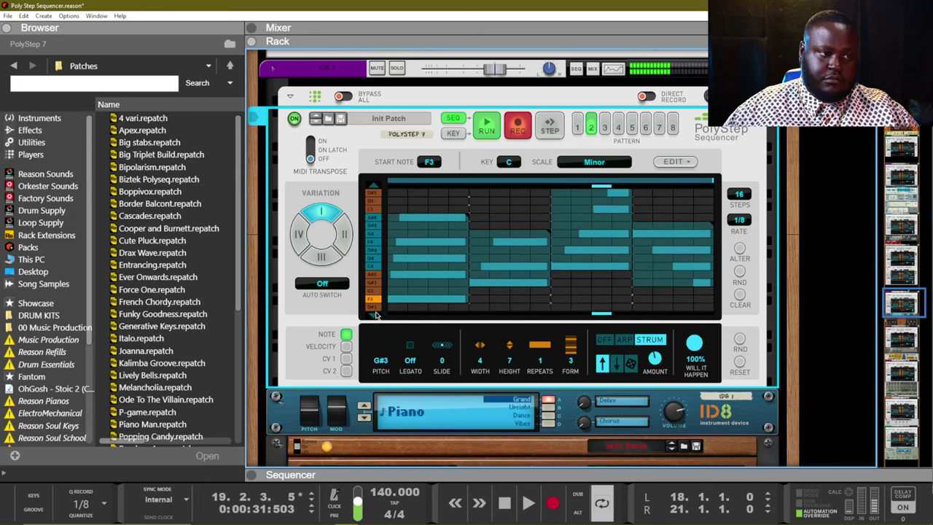
pyautogui.click(374, 313)
pyautogui.click(374, 313)
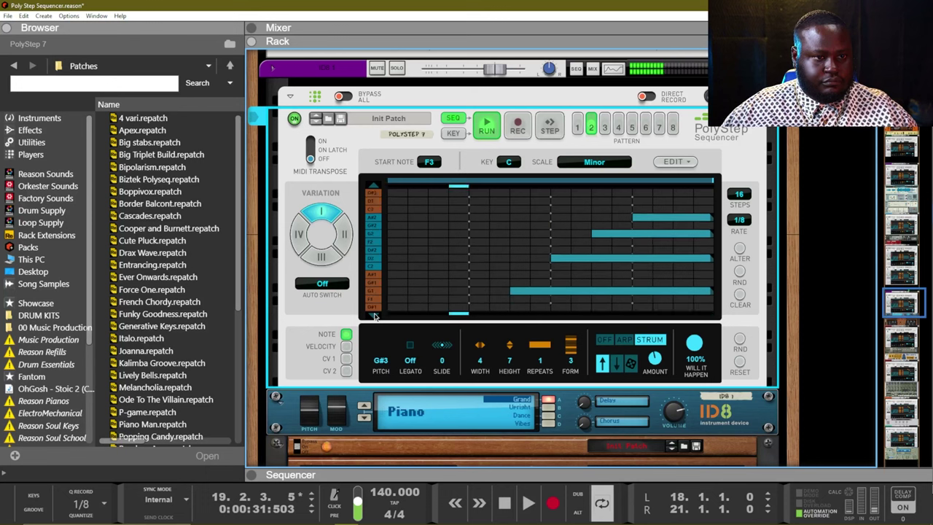
pyautogui.click(374, 189)
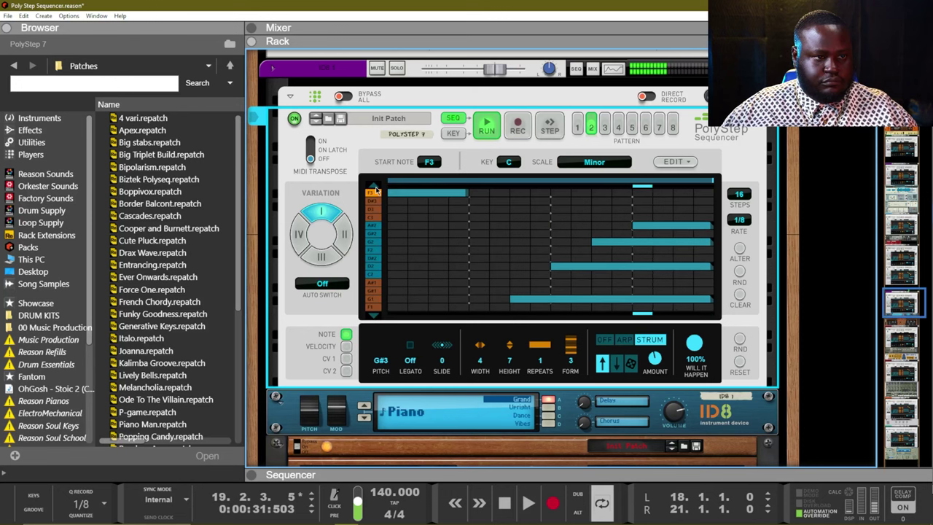
pyautogui.click(488, 125)
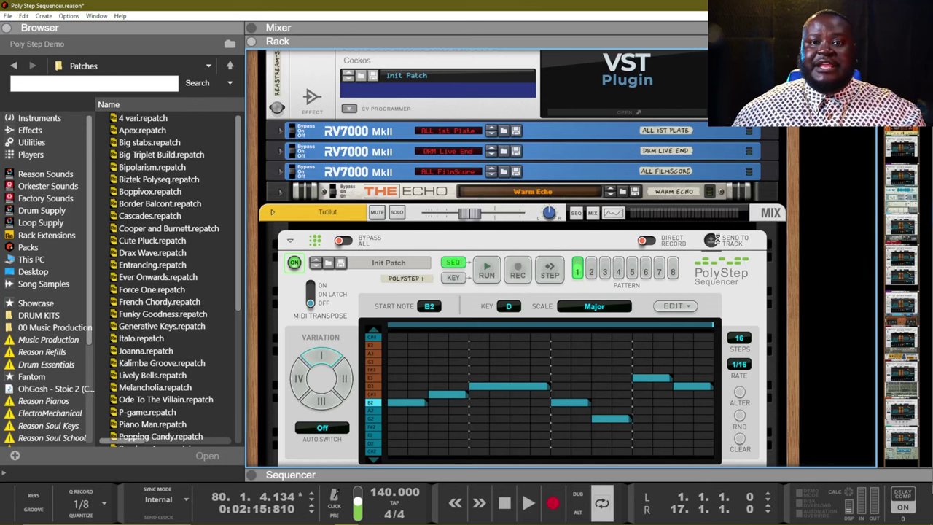
# Send the PolyStep 1 pattern to its sequencer track
pyautogui.click(716, 241)
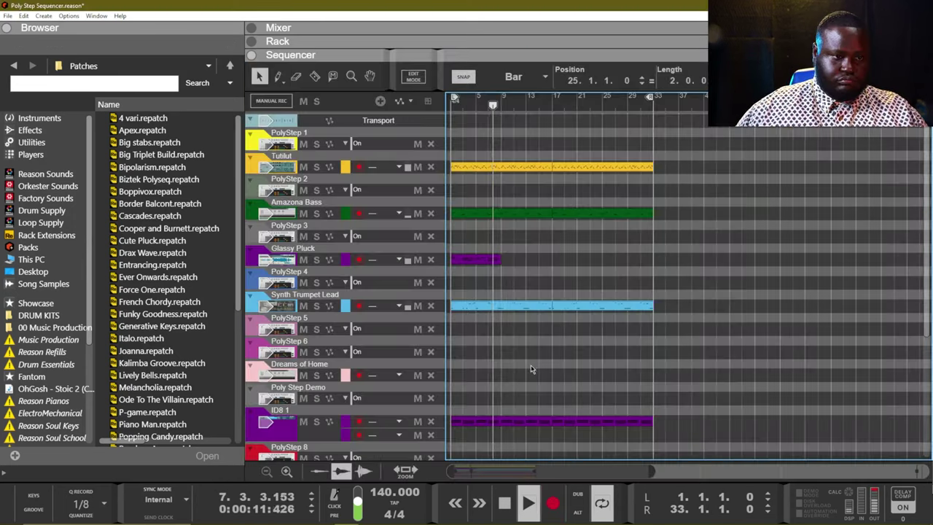
# Move the Mysterious Glock clip to start at bar 17 and review the arrangement's tracks during playback
pyautogui.moveTo(606, 399); pyautogui.dragTo(573, 398)
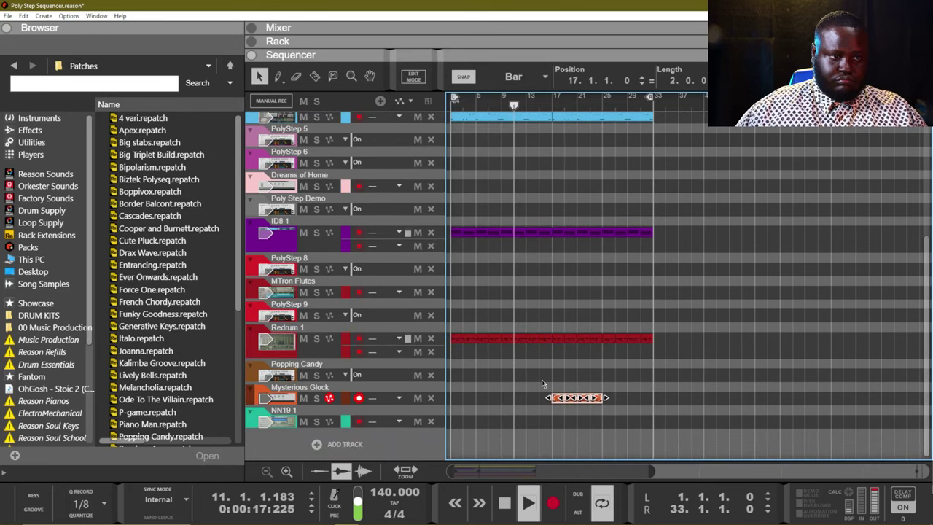
pyautogui.scroll(5, 525, 365)
pyautogui.scroll(-5, 518, 359)
pyautogui.scroll(5, 518, 359)
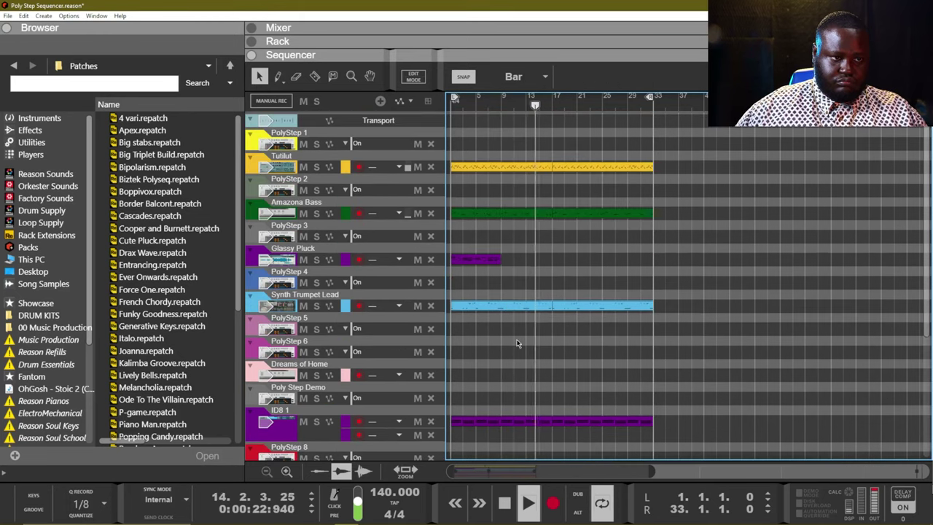
pyautogui.moveTo(653, 167); pyautogui.dragTo(572, 183)
pyautogui.scroll(-5, 595, 390)
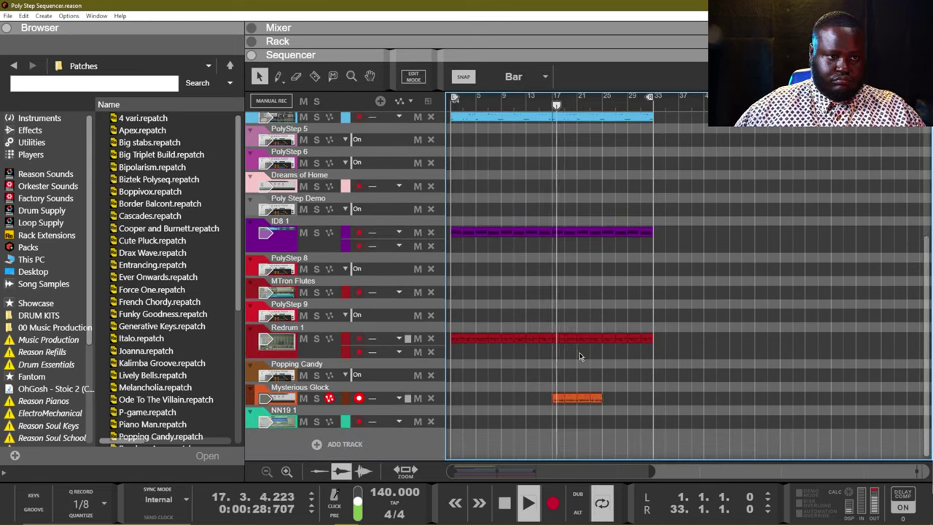
pyautogui.press('F5')
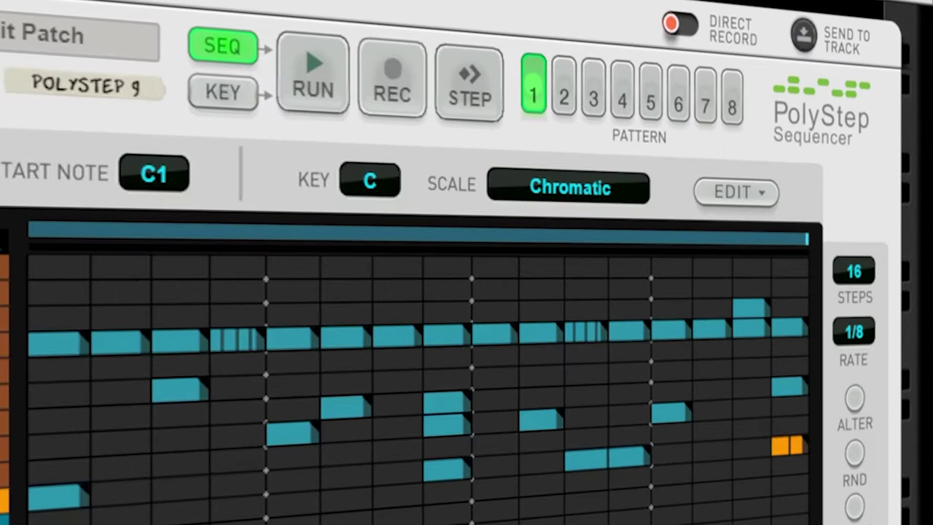